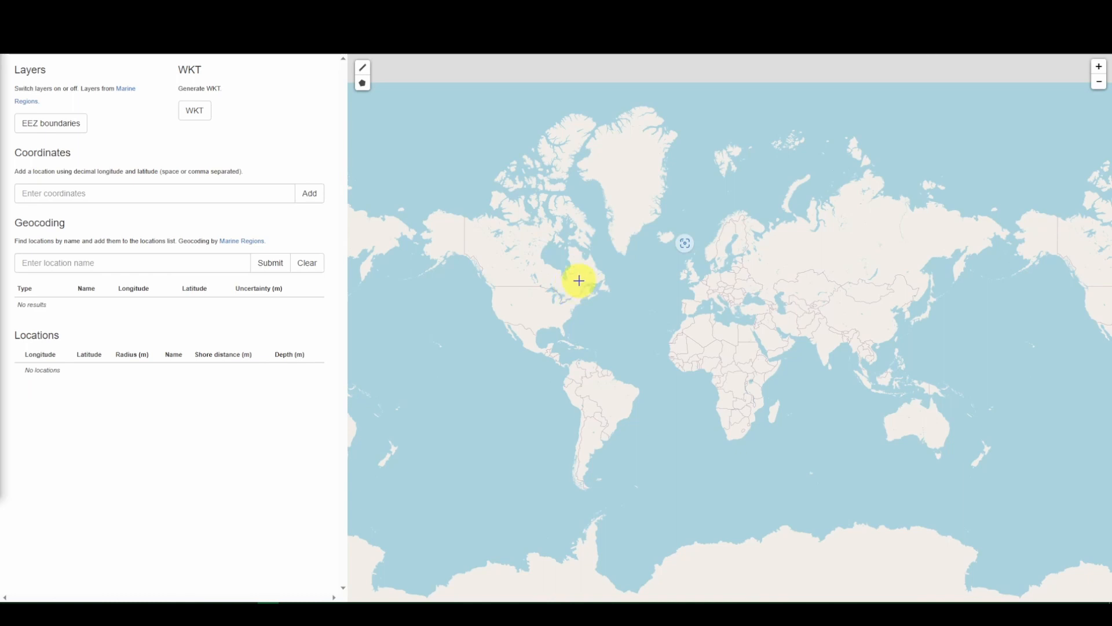
Step: Drop two point markers in the North Atlantic, the second west of the British Isles
{"action": "left_click", "coordinate": [621, 264]}
{"action": "left_click", "coordinate": [675, 267]}
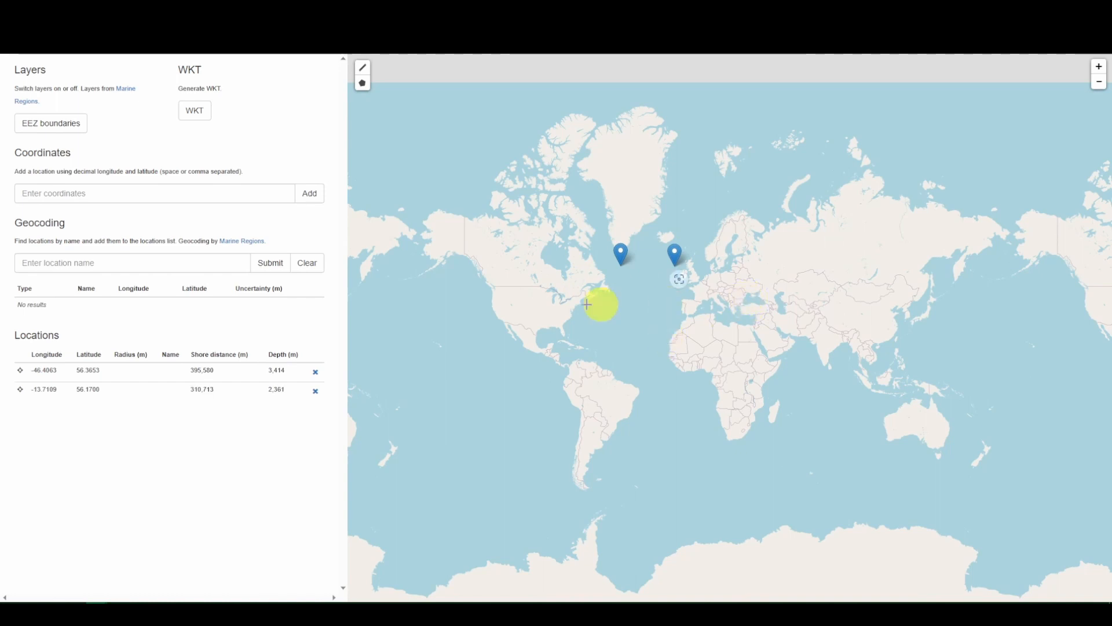
{"action": "left_click", "coordinate": [192, 196]}
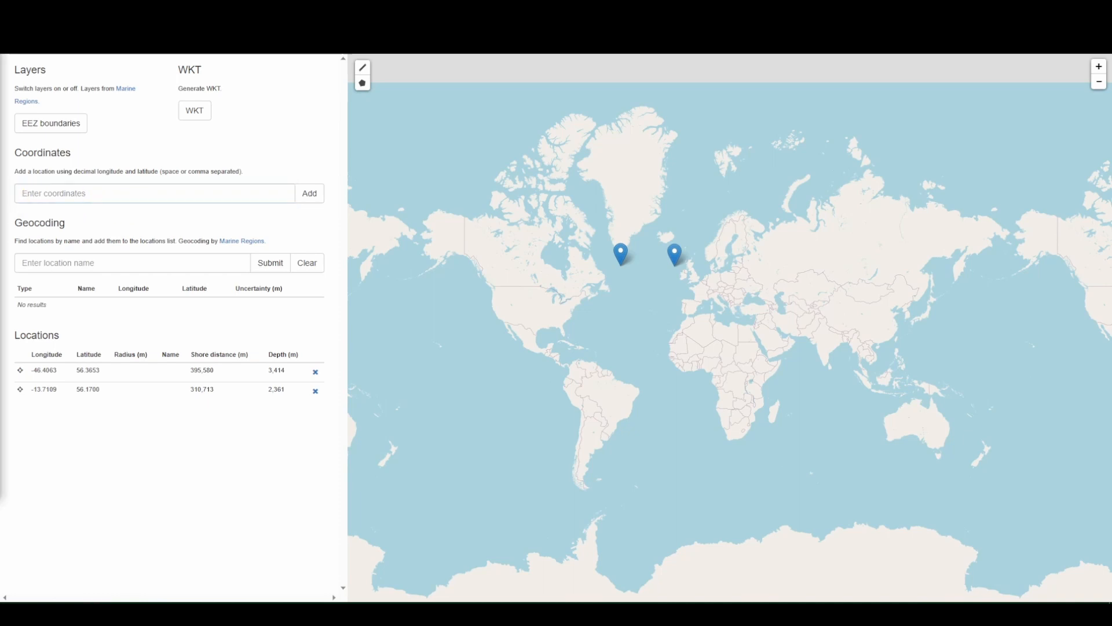
Step: Add a location at longitude -131.4844, latitude 20.3034 in the eastern Pacific off Mexico
{"action": "left_click", "coordinate": [92, 193]}
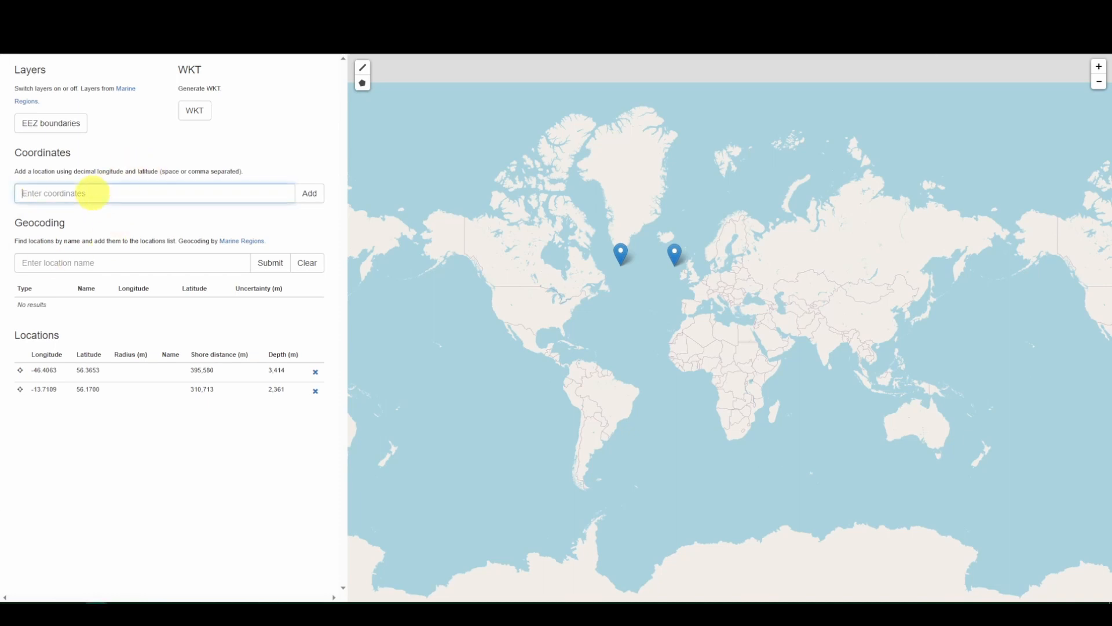
{"action": "type", "text": "-131.4844"}
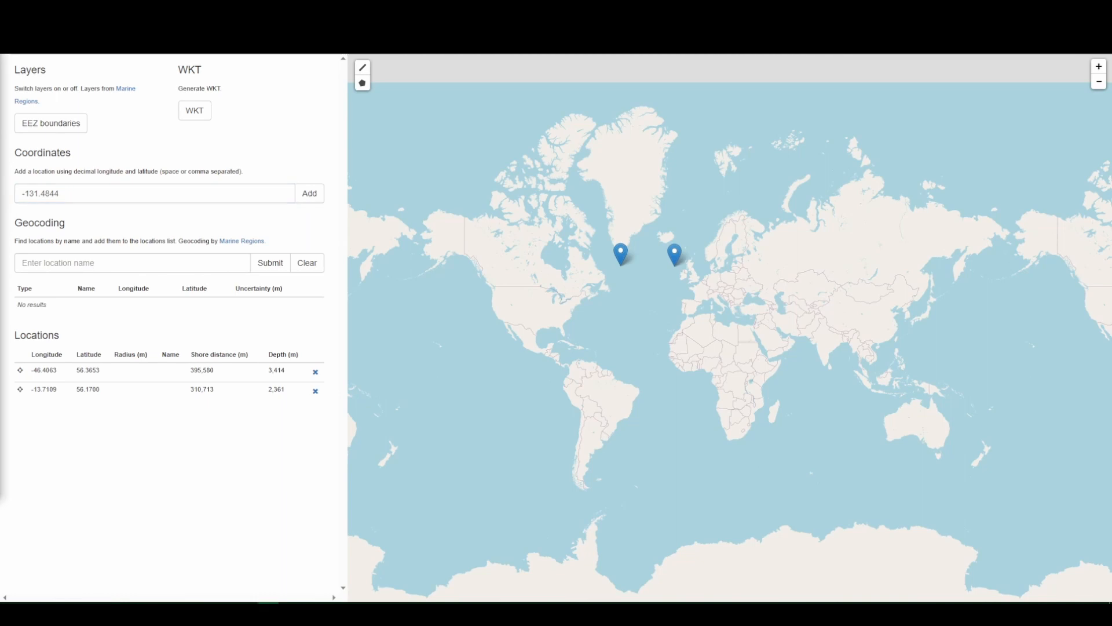
{"action": "left_click", "coordinate": [88, 192]}
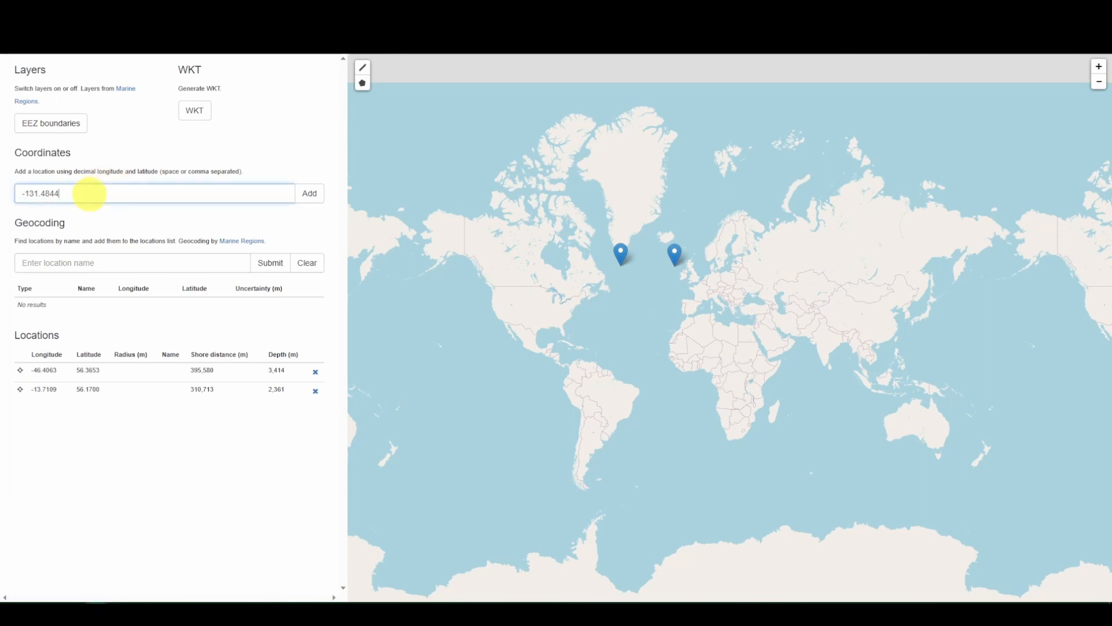
{"action": "type", "text": "20.3034"}
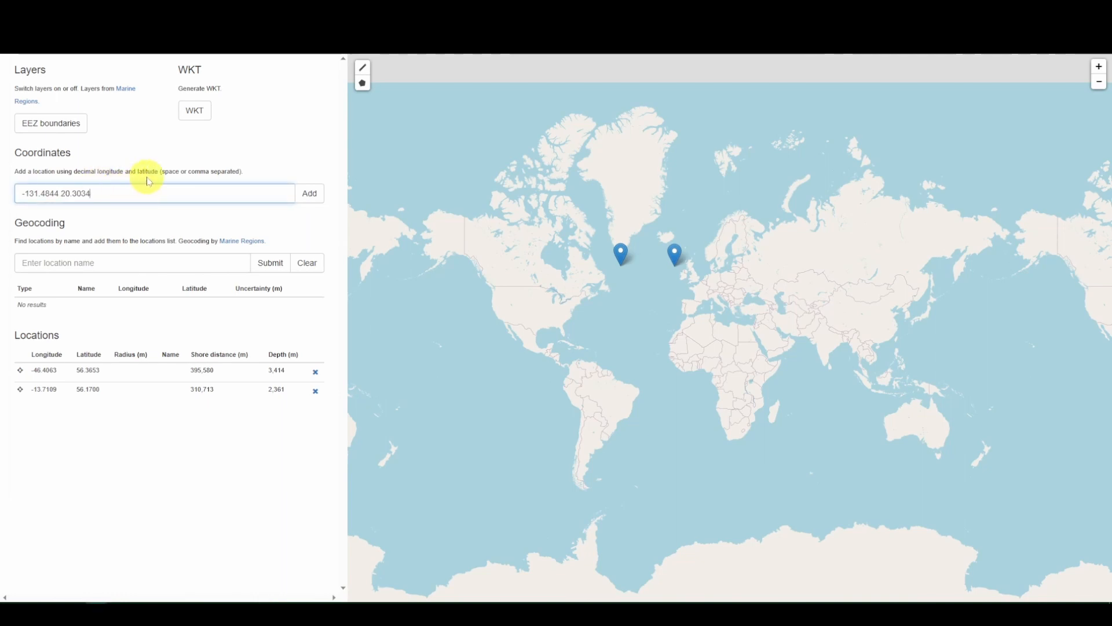
{"action": "left_click", "coordinate": [310, 197]}
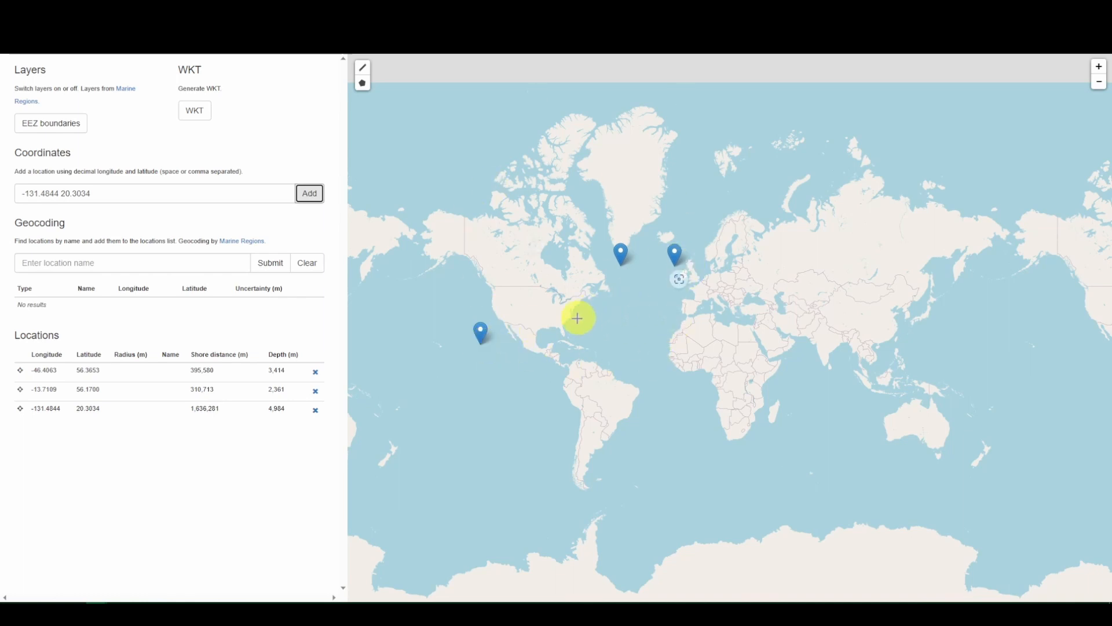
Step: Draw a four-point line down Florida's Gulf coast from the Big Bend toward Cape Coral
{"action": "scroll", "coordinate": [551, 334], "scroll_direction": "up", "scroll_amount": 1}
{"action": "scroll", "coordinate": [557, 340], "scroll_direction": "up", "scroll_amount": 3}
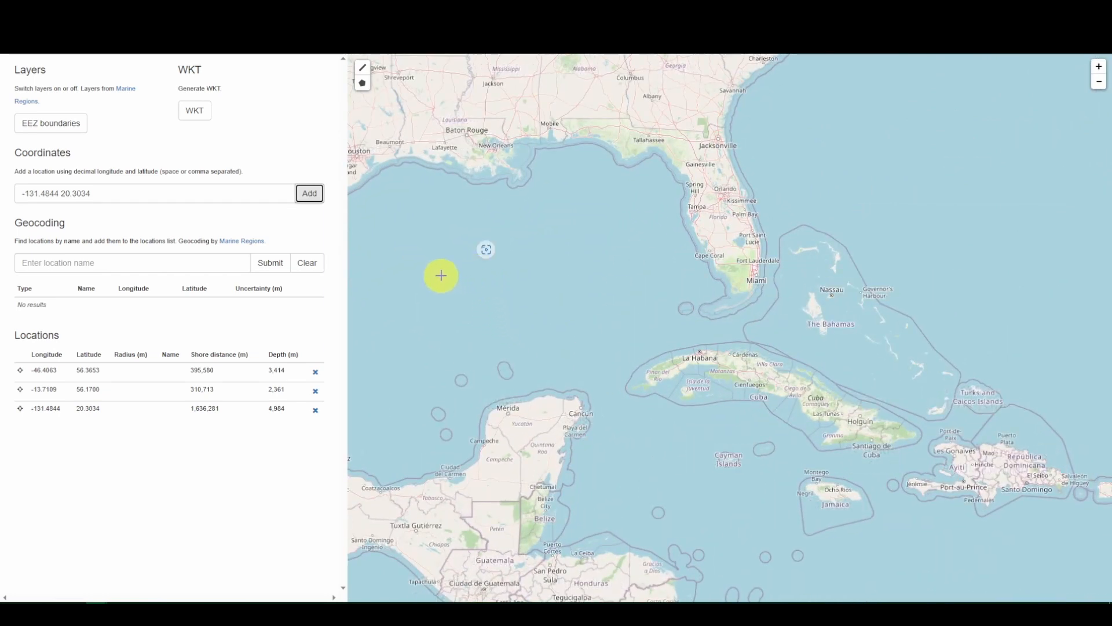
{"action": "left_click_drag", "start_coordinate": [442, 276], "coordinate": [572, 263]}
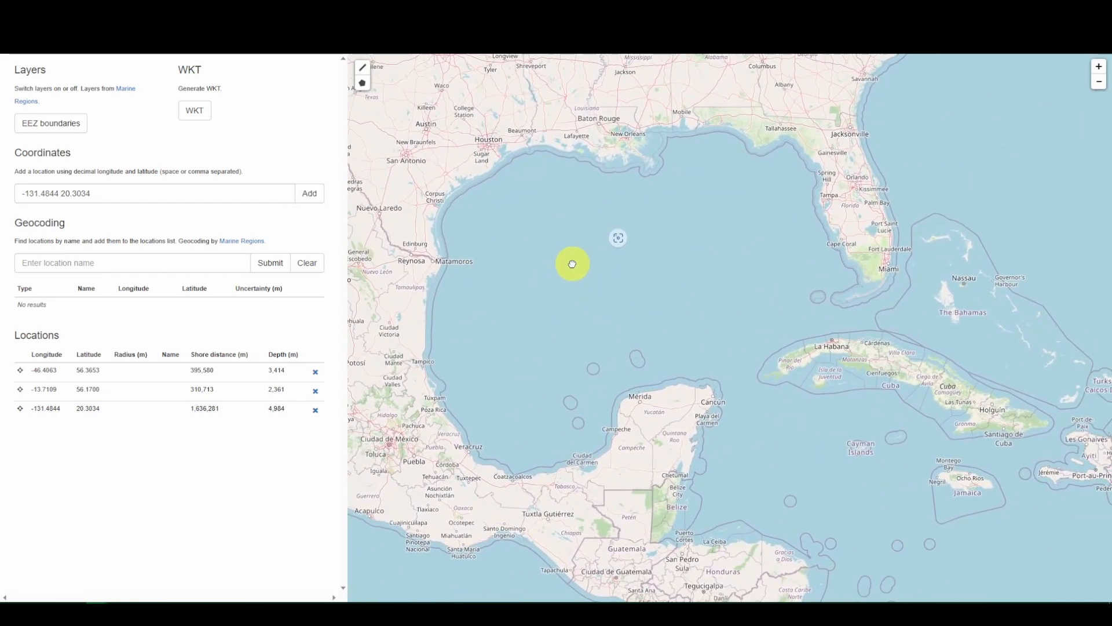
{"action": "scroll", "coordinate": [754, 187], "scroll_direction": "up", "scroll_amount": 1}
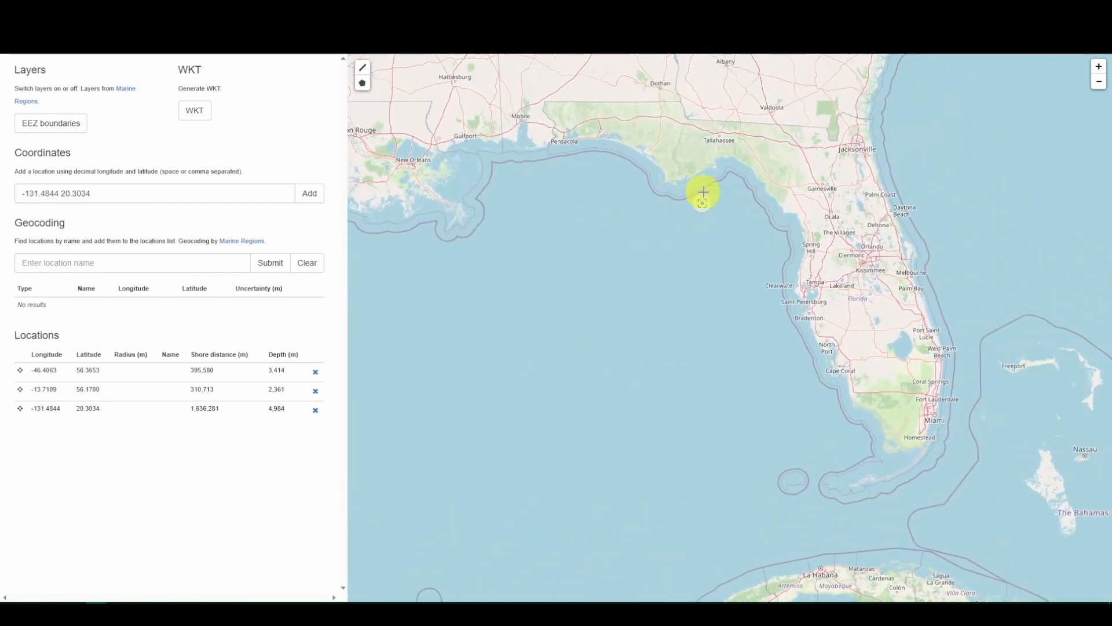
{"action": "scroll", "coordinate": [777, 232], "scroll_direction": "up", "scroll_amount": 1}
{"action": "scroll", "coordinate": [753, 246], "scroll_direction": "down", "scroll_amount": 1}
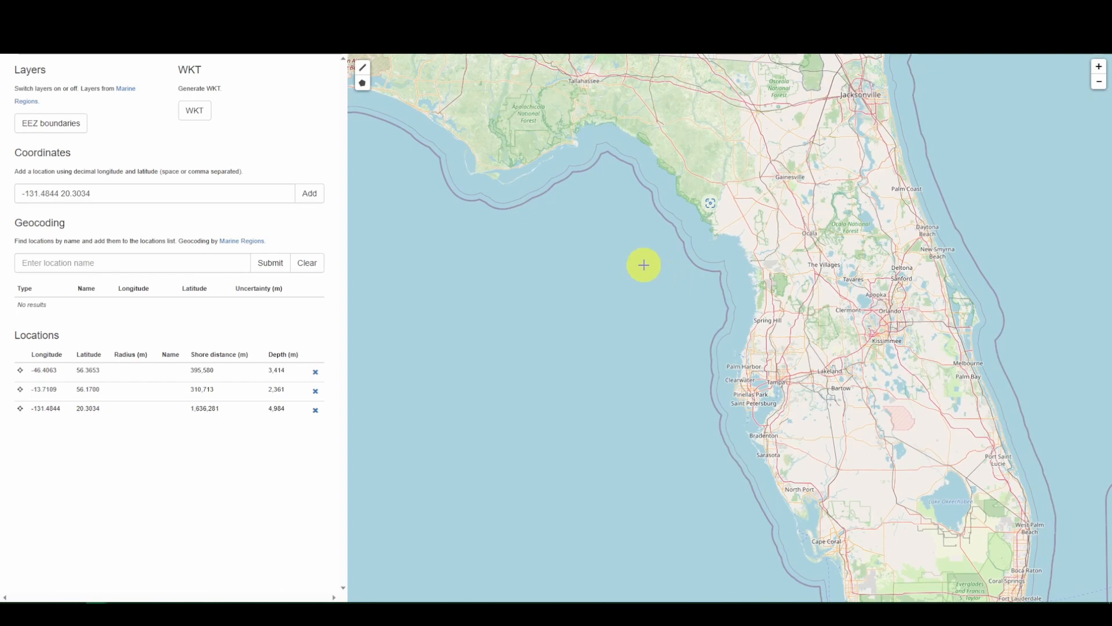
{"action": "left_click", "coordinate": [364, 69]}
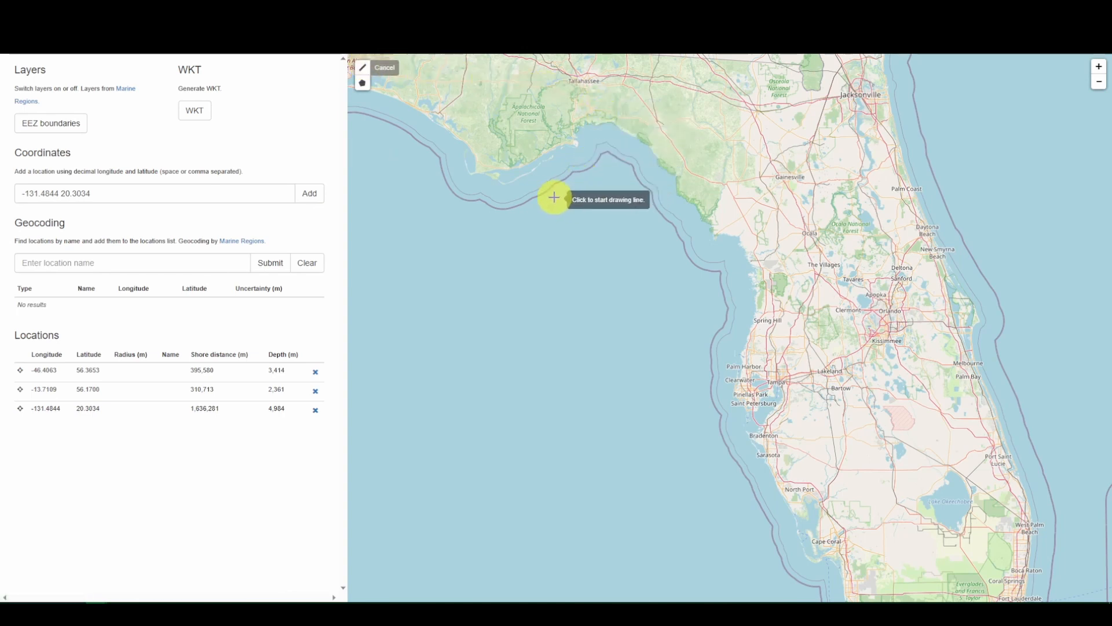
{"action": "left_click", "coordinate": [590, 183]}
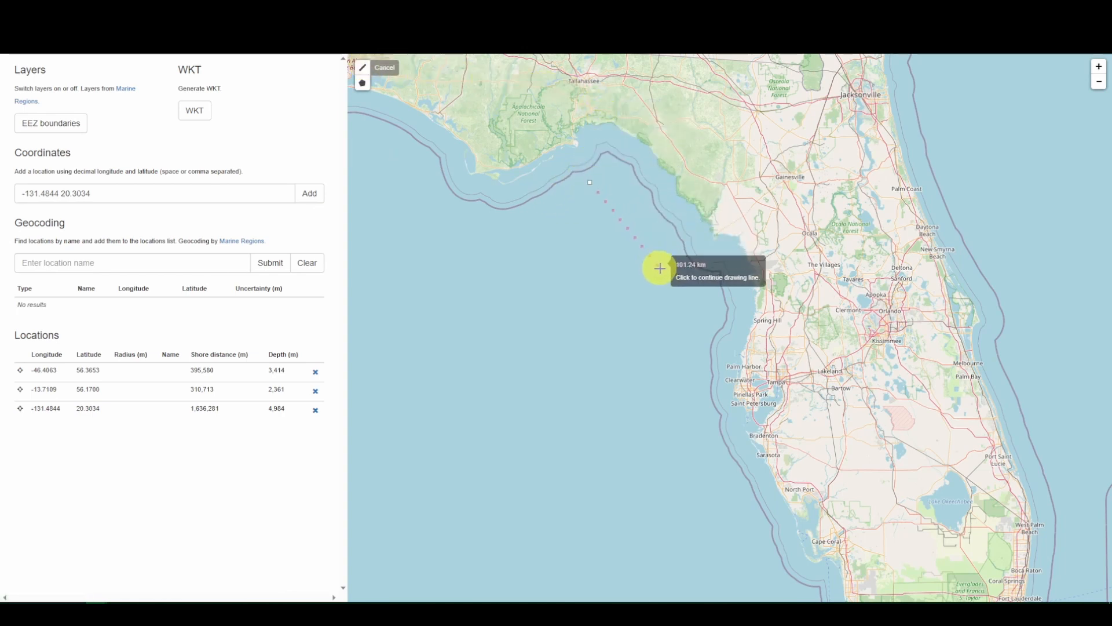
{"action": "left_click", "coordinate": [699, 306]}
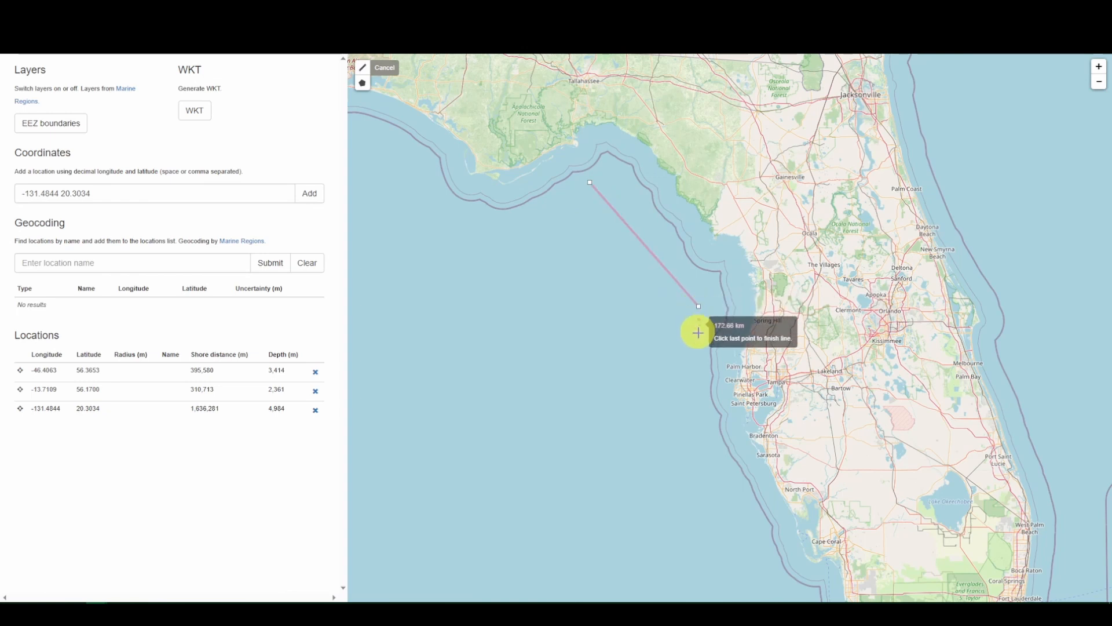
{"action": "left_click", "coordinate": [699, 418]}
{"action": "left_click", "coordinate": [752, 559]}
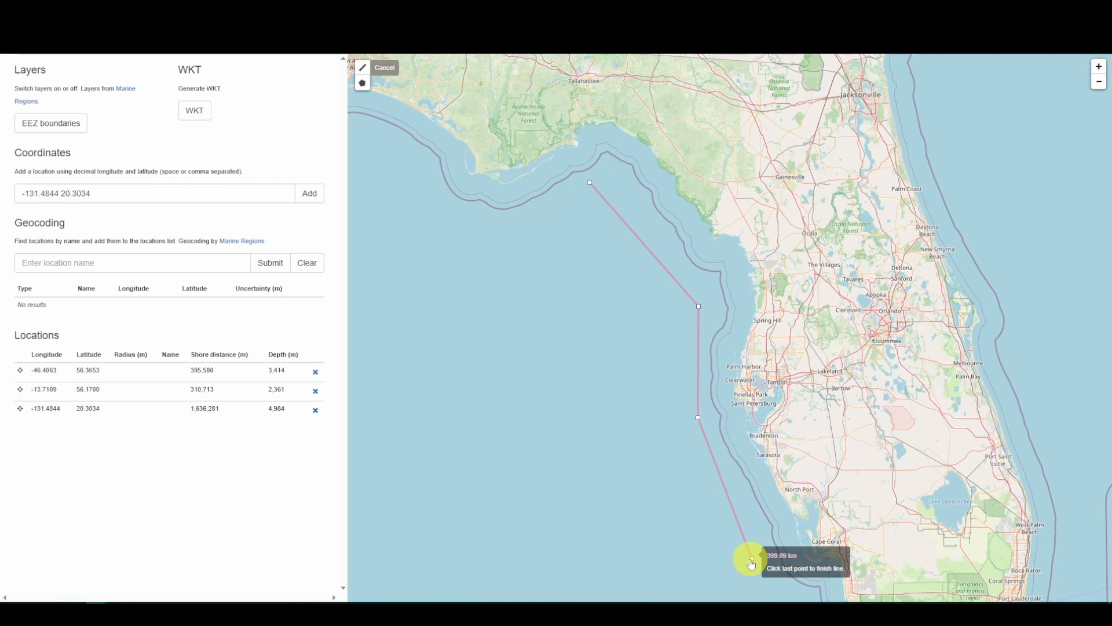
{"action": "left_click", "coordinate": [752, 559]}
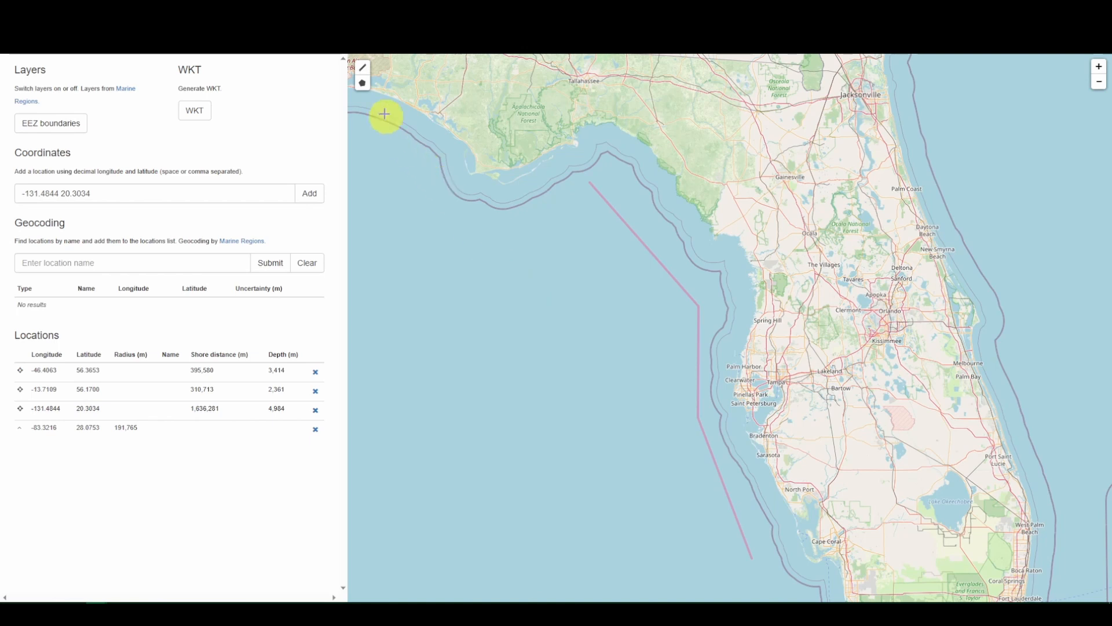
Step: Outline a seven-corner polygon over the eastern Gulf off Florida, listed with radius 206,445 m
{"action": "left_click", "coordinate": [364, 86]}
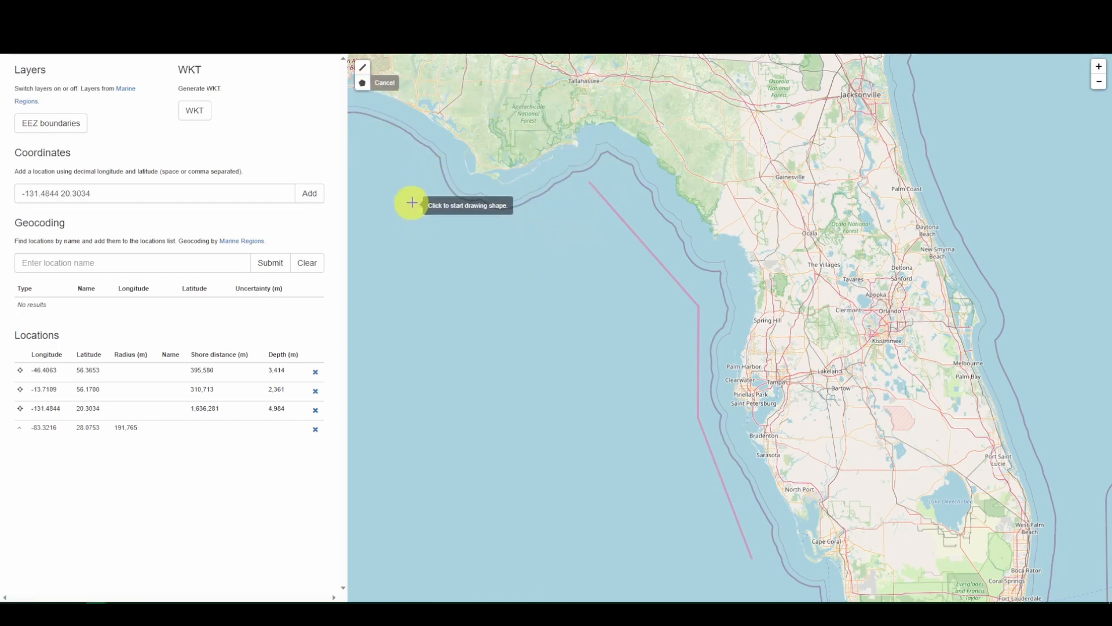
{"action": "left_click", "coordinate": [563, 204]}
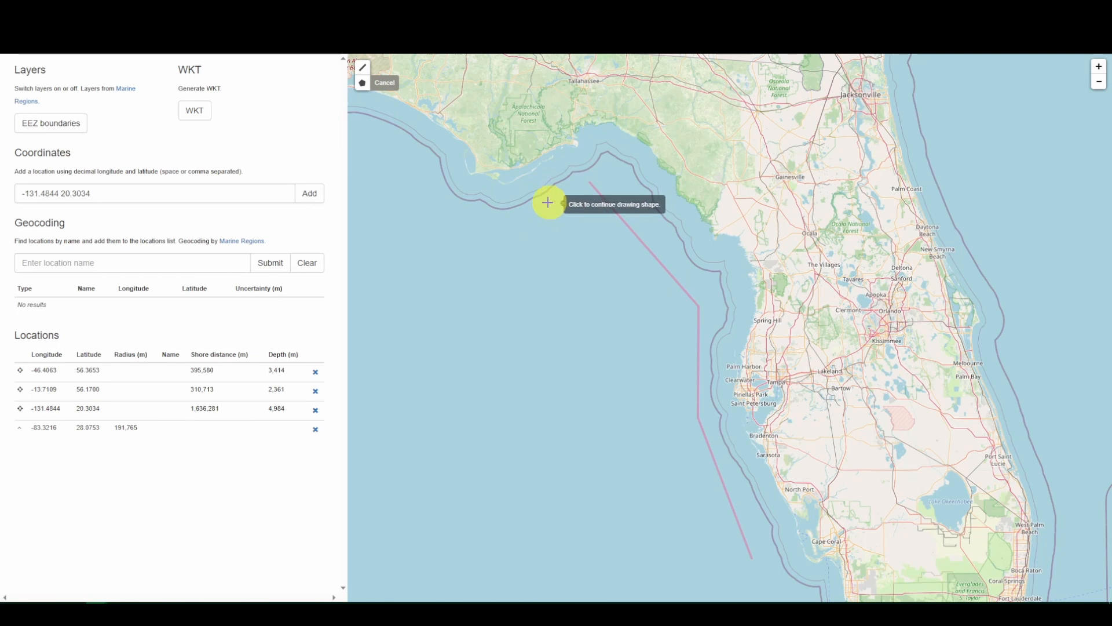
{"action": "left_click", "coordinate": [378, 241]}
{"action": "left_click", "coordinate": [366, 463]}
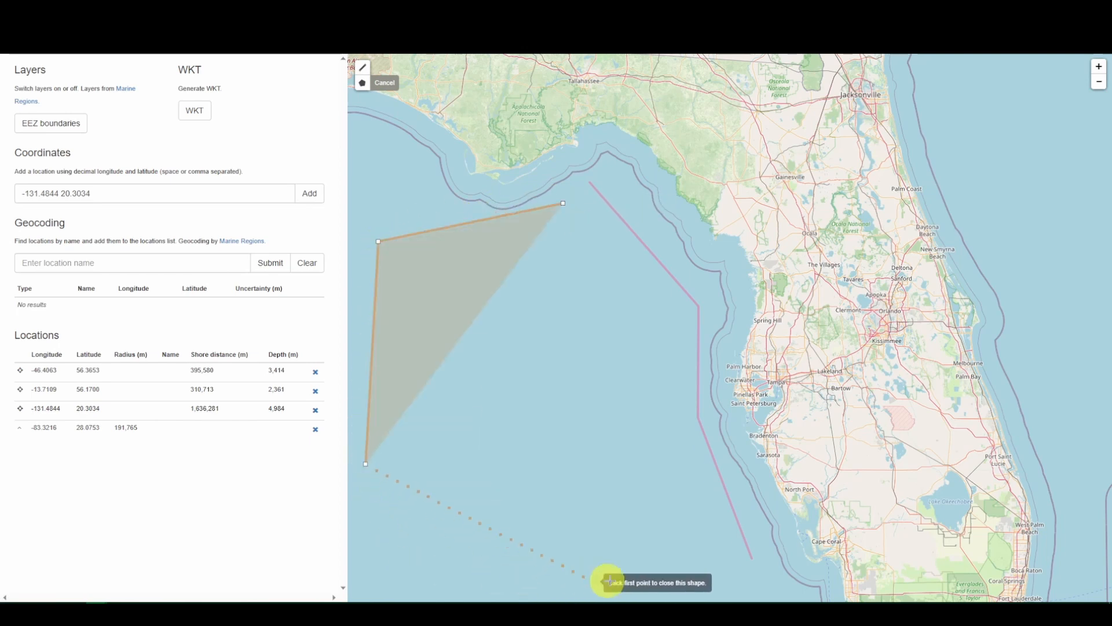
{"action": "left_click", "coordinate": [366, 569]}
{"action": "left_click", "coordinate": [559, 578]}
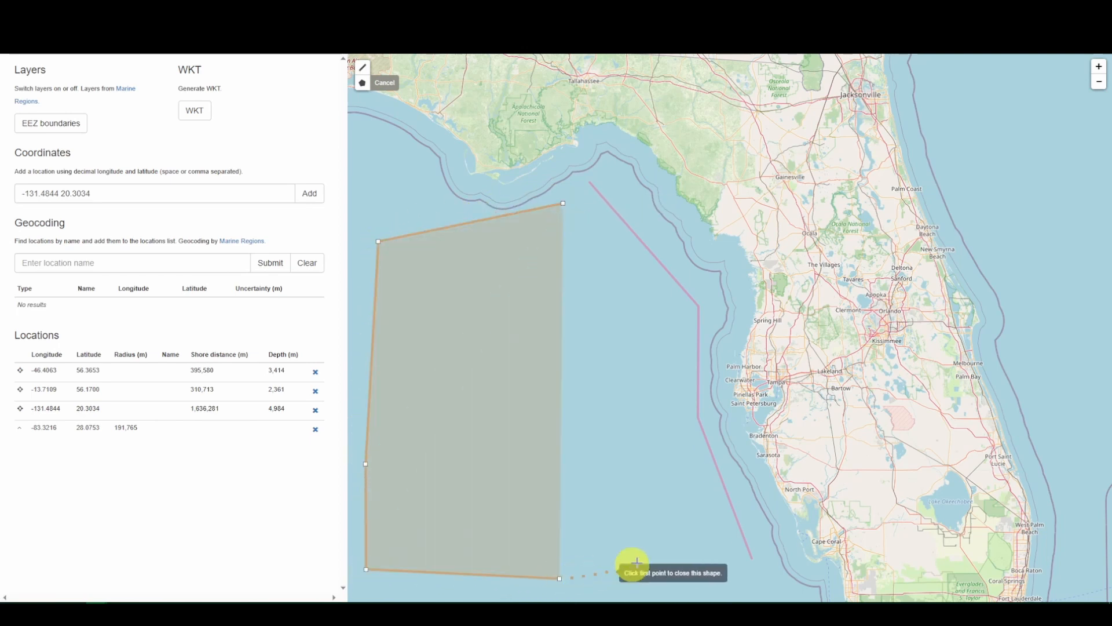
{"action": "left_click", "coordinate": [681, 548]}
{"action": "left_click", "coordinate": [657, 332]}
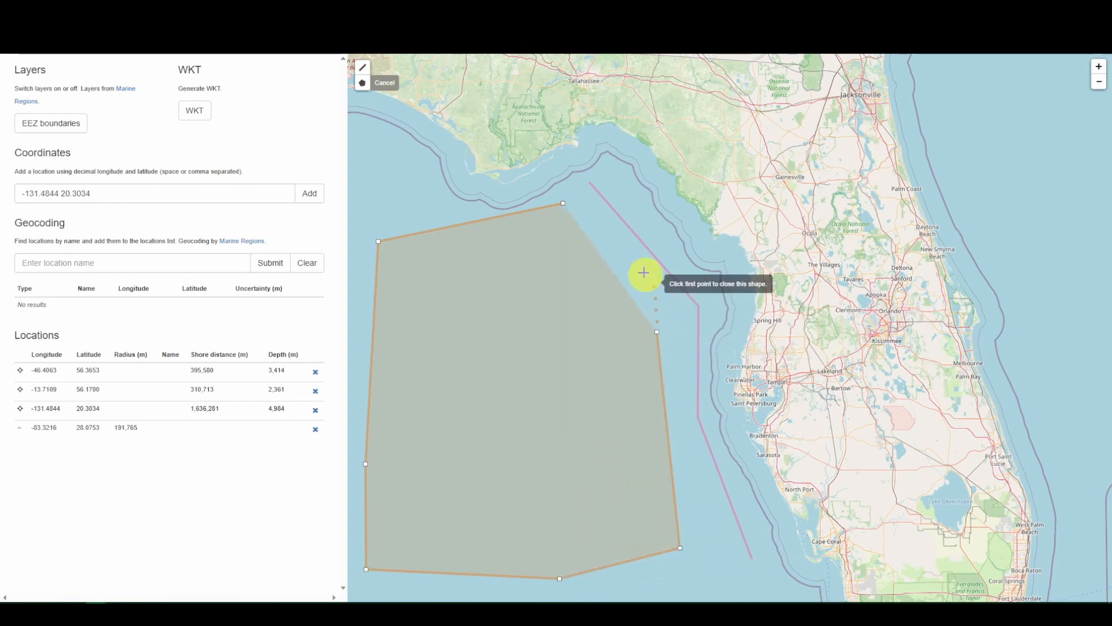
{"action": "left_click", "coordinate": [564, 207]}
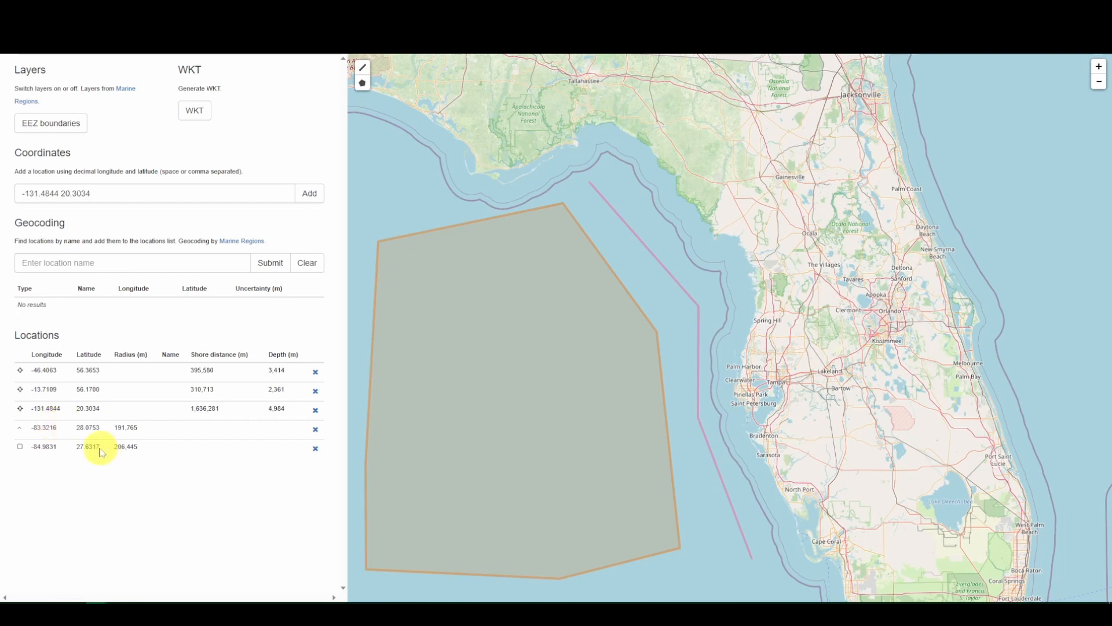
Step: Add a point at the polygon's centre coordinates -84.9831 27.6317, copied from its row
{"action": "left_click_drag", "start_coordinate": [100, 451], "coordinate": [30, 446]}
{"action": "key", "text": "ctrl+c"}
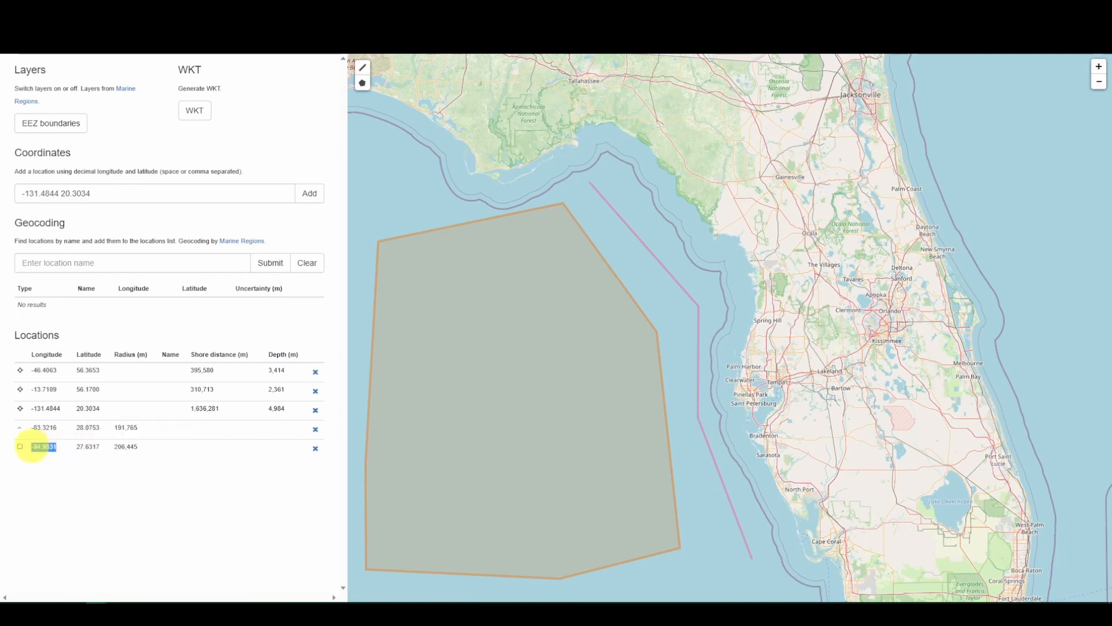
{"action": "left_click_drag", "start_coordinate": [112, 193], "coordinate": [17, 193]}
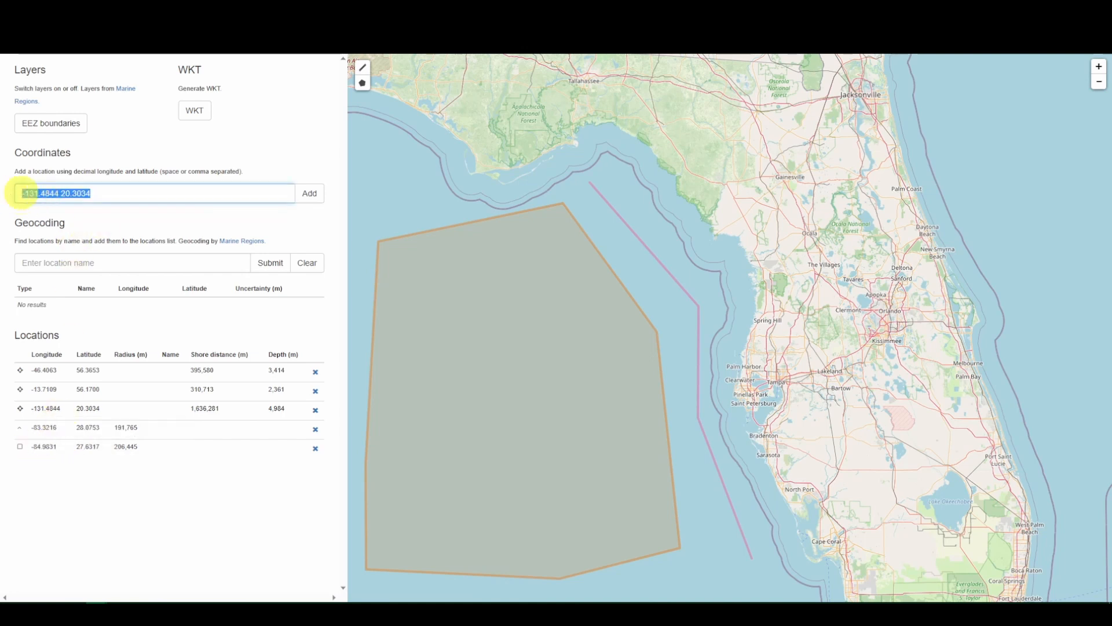
{"action": "key", "text": "ctrl+v"}
{"action": "left_click_drag", "start_coordinate": [100, 446], "coordinate": [75, 448]}
{"action": "key", "text": "ctrl+c"}
{"action": "left_click", "coordinate": [74, 192]}
{"action": "key", "text": "ctrl+v"}
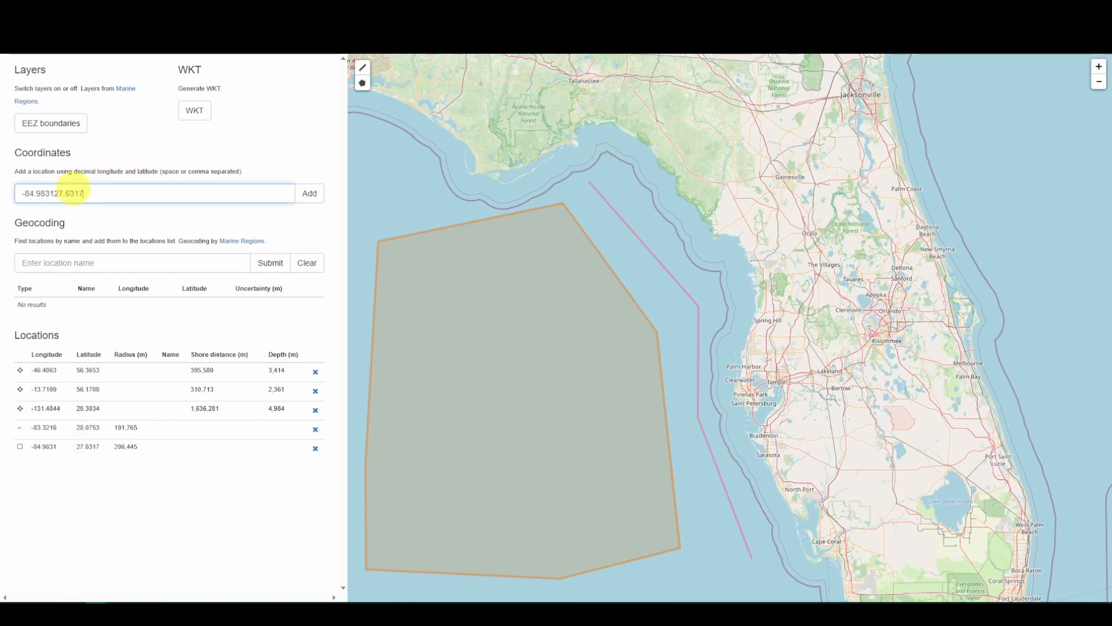
{"action": "left_click", "coordinate": [53, 192]}
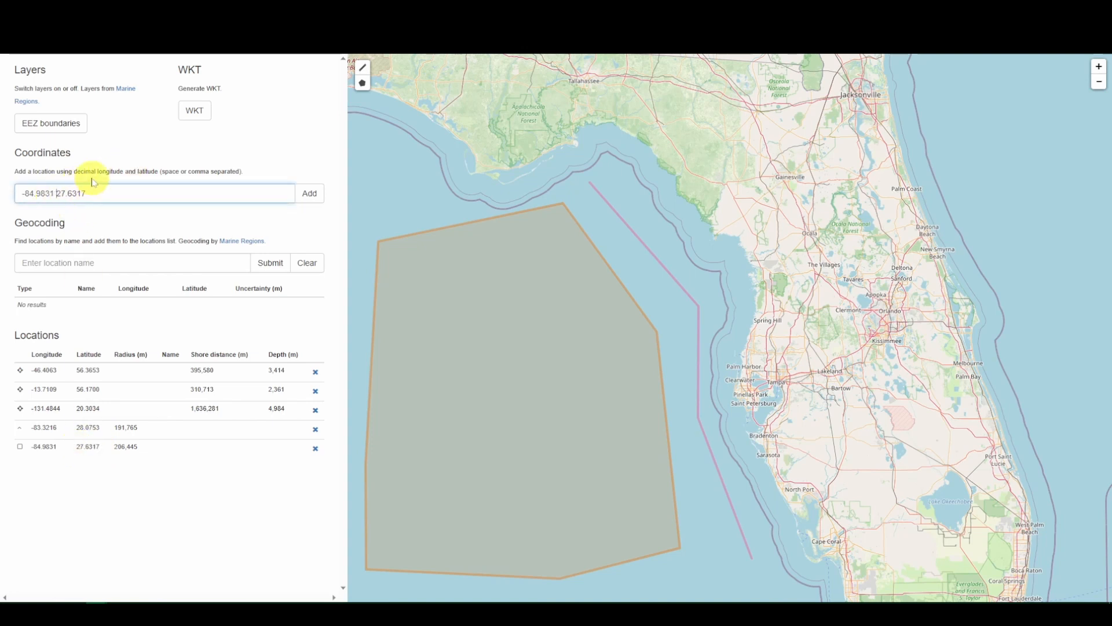
{"action": "left_click", "coordinate": [308, 194]}
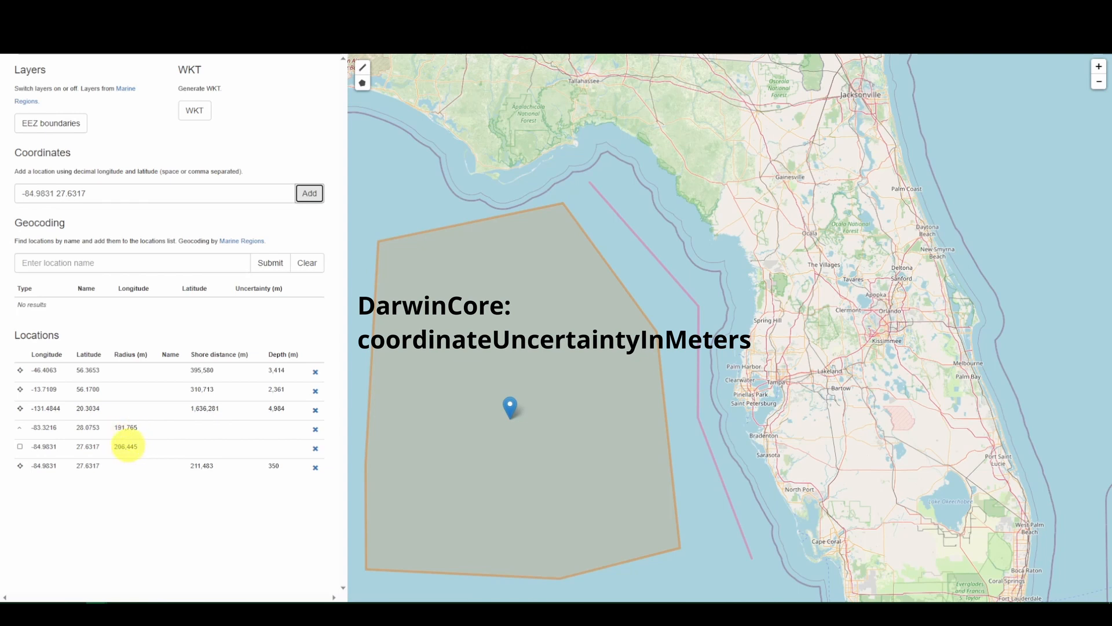
{"action": "key", "text": "alt+Tab"}
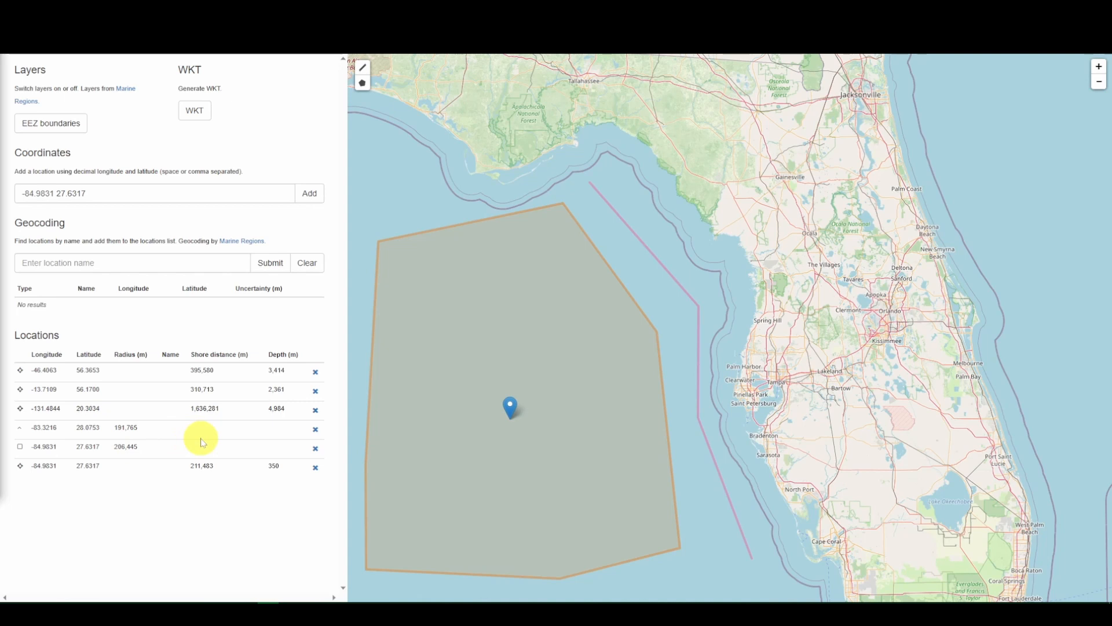
Step: Delete all six locations, including the -131.4844 point, the line and the polygon
{"action": "left_click", "coordinate": [316, 373]}
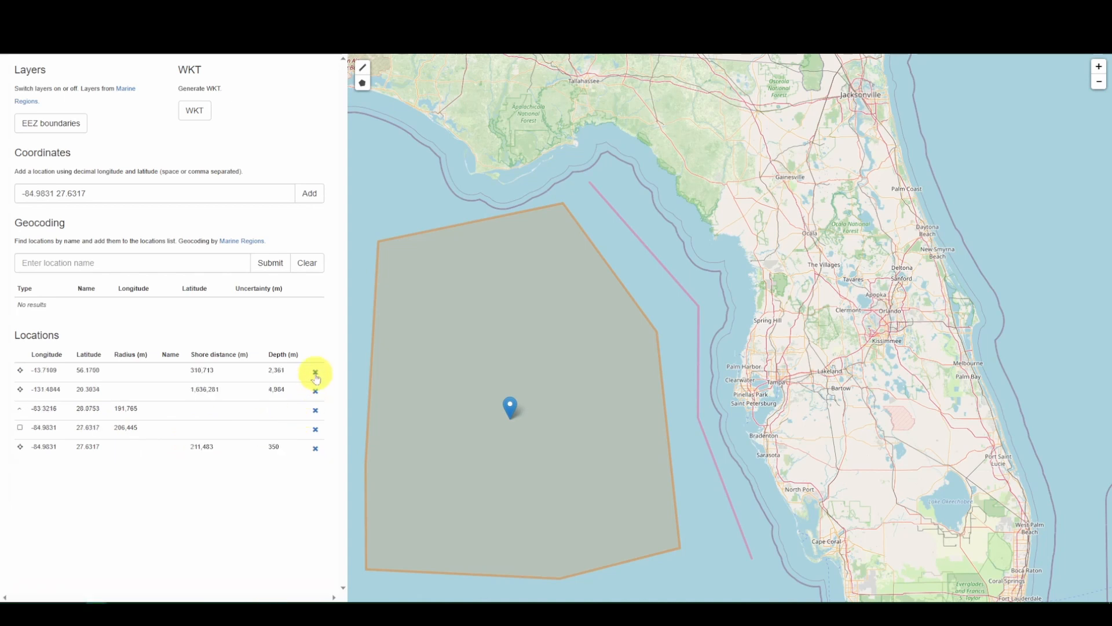
{"action": "left_click", "coordinate": [316, 373]}
{"action": "left_click", "coordinate": [315, 373]}
{"action": "left_click", "coordinate": [316, 373]}
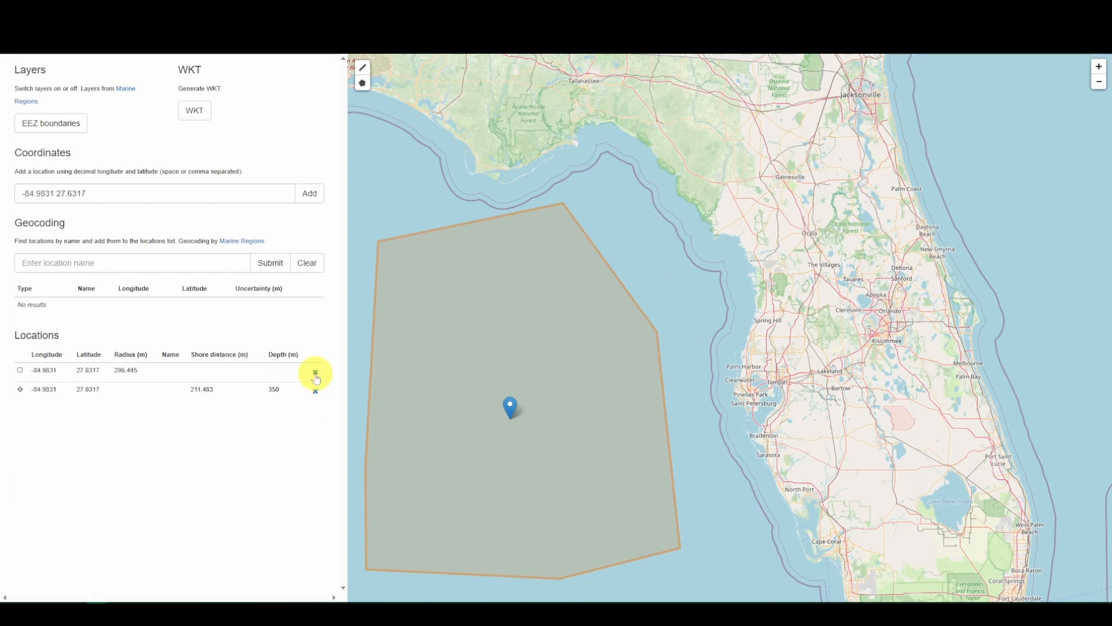
{"action": "left_click", "coordinate": [316, 373]}
{"action": "left_click", "coordinate": [316, 373]}
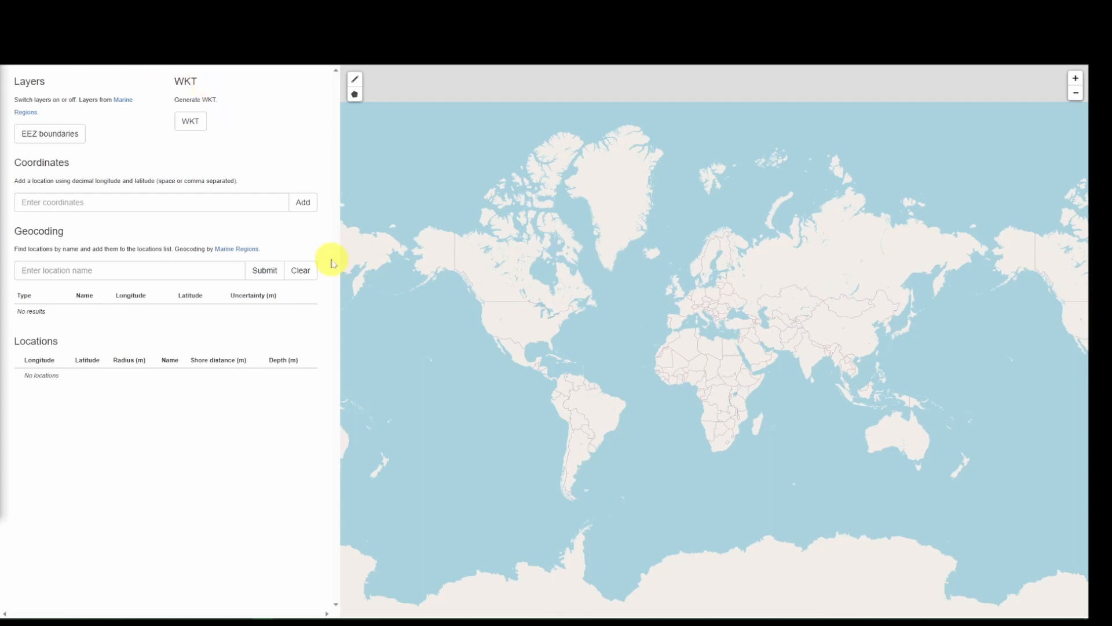
Step: Outline a seven-corner offshore polygon from Savannah past Port St. Lucie and out to sea
{"action": "scroll", "coordinate": [541, 358], "scroll_direction": "up", "scroll_amount": 3}
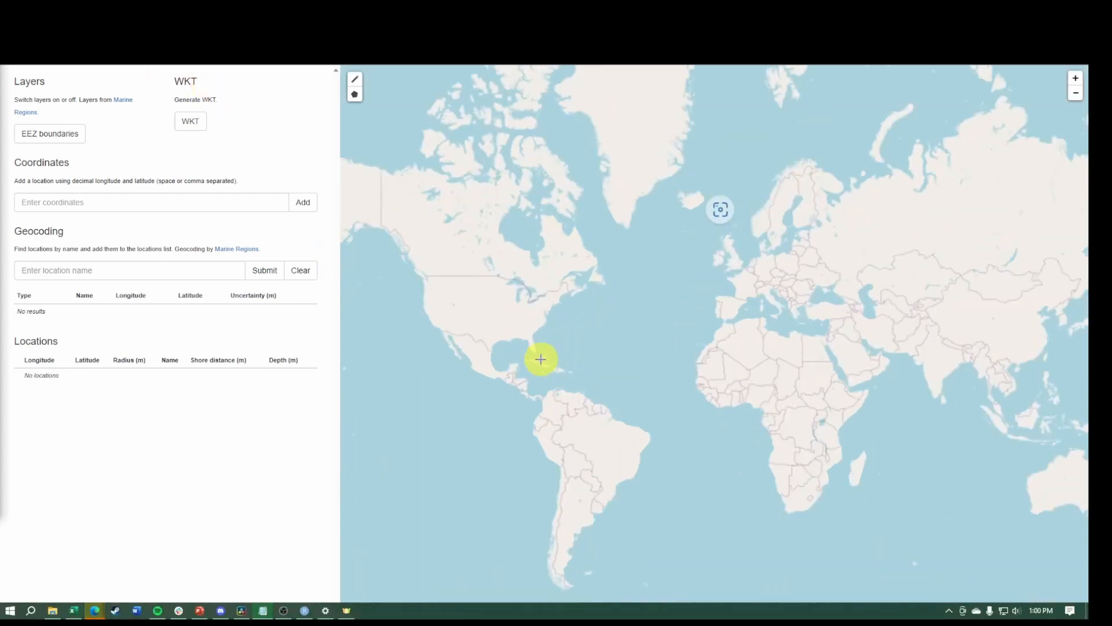
{"action": "scroll", "coordinate": [510, 303], "scroll_direction": "up", "scroll_amount": 3}
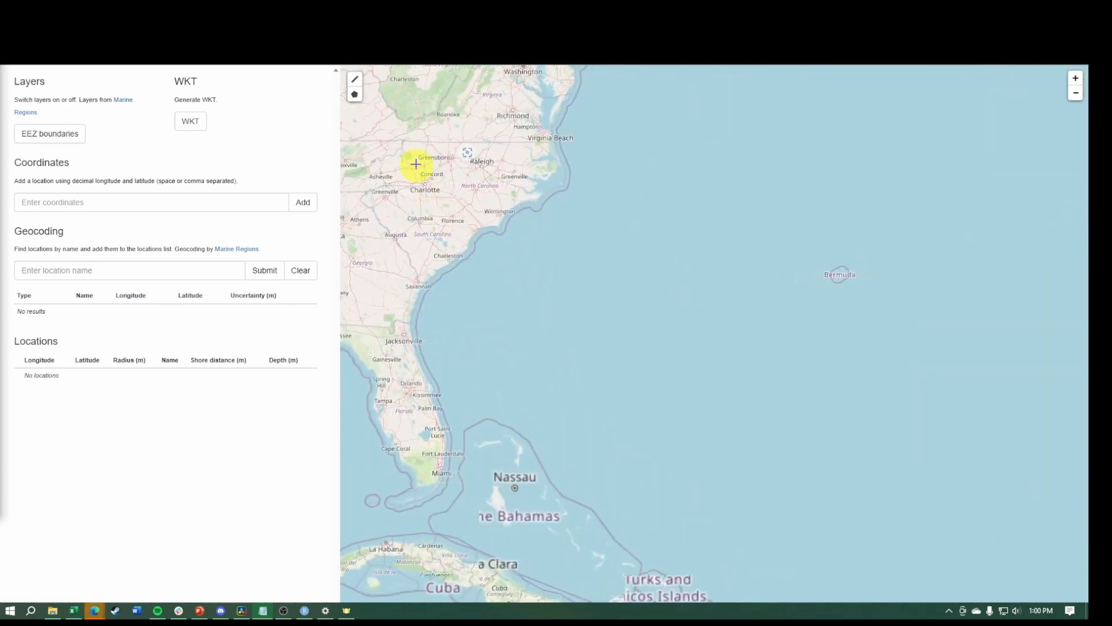
{"action": "left_click", "coordinate": [355, 95]}
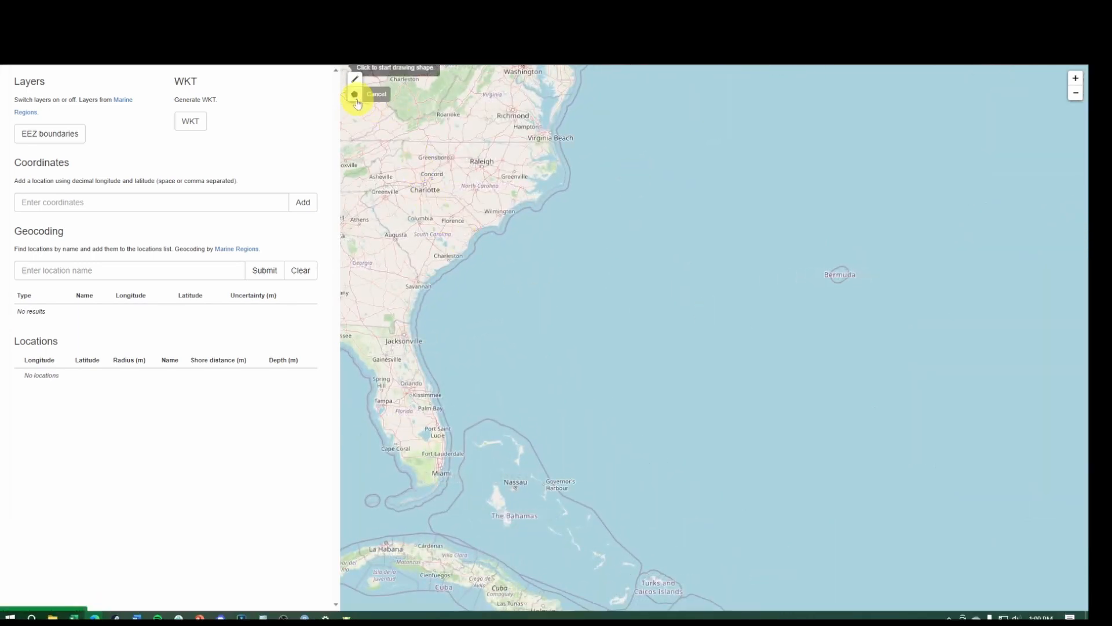
{"action": "left_click", "coordinate": [461, 279]}
{"action": "left_click", "coordinate": [432, 329]}
{"action": "left_click", "coordinate": [457, 425]}
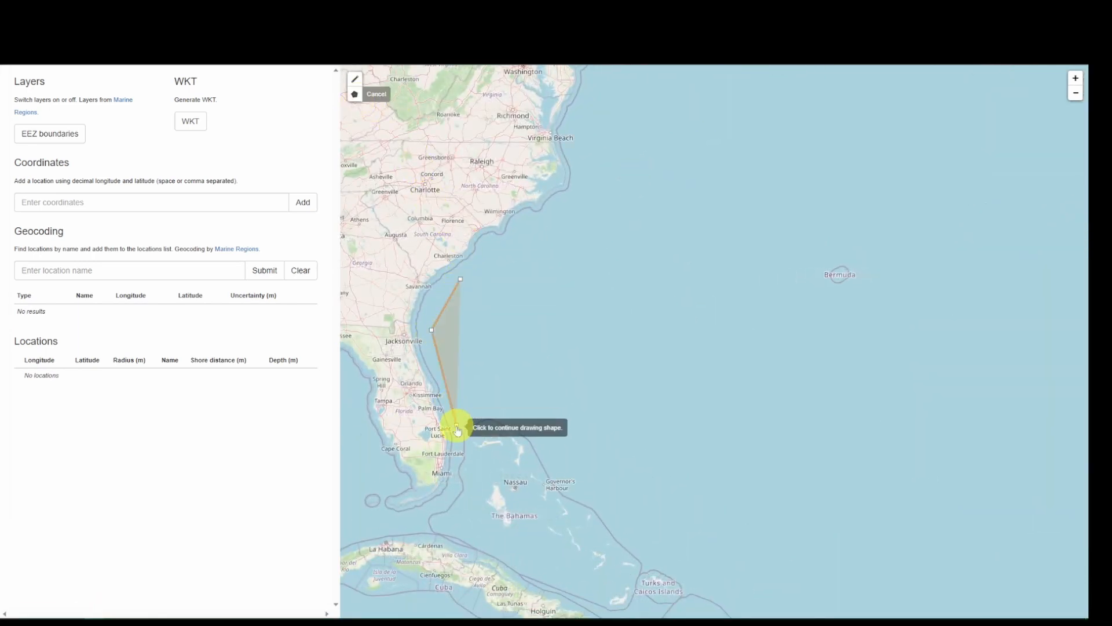
{"action": "left_click", "coordinate": [575, 443]}
{"action": "left_click", "coordinate": [708, 417]}
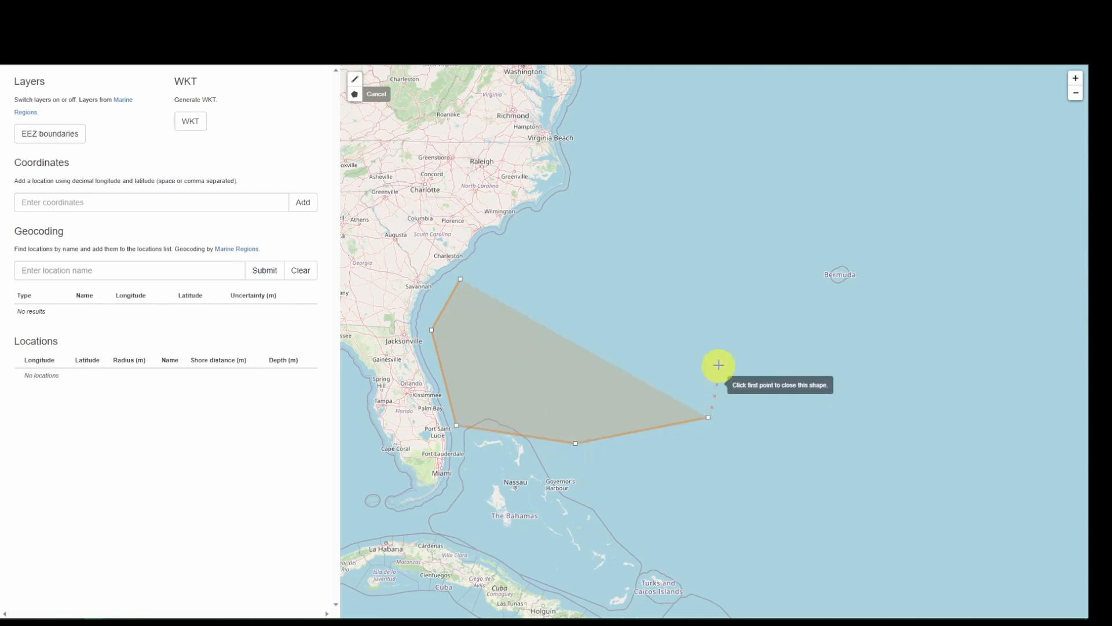
{"action": "left_click", "coordinate": [691, 231]}
{"action": "left_click", "coordinate": [559, 215]}
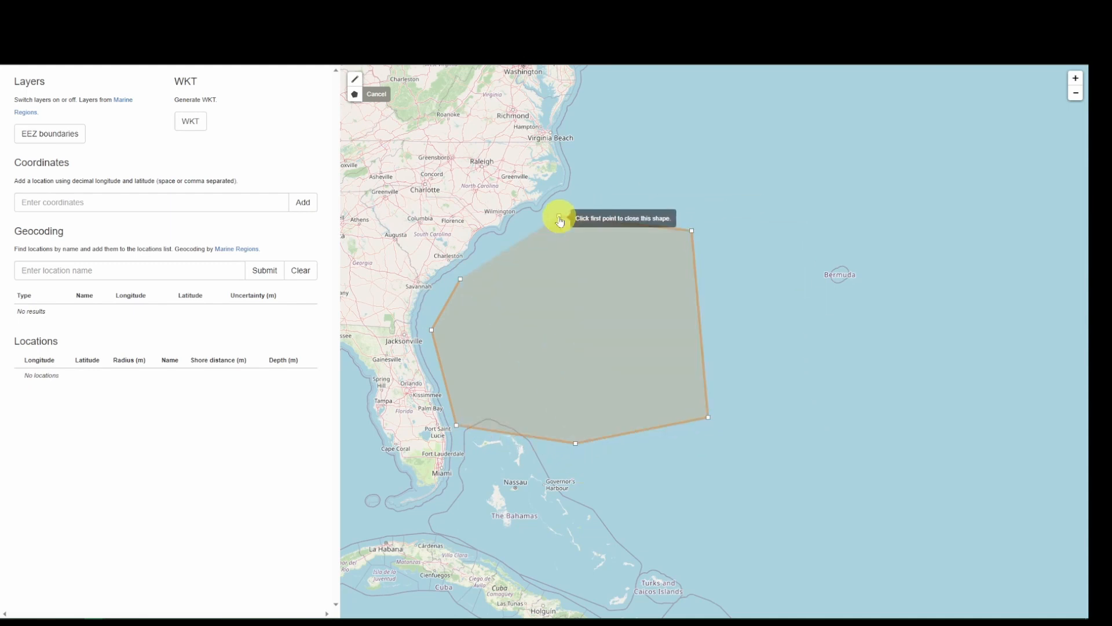
{"action": "left_click", "coordinate": [461, 280]}
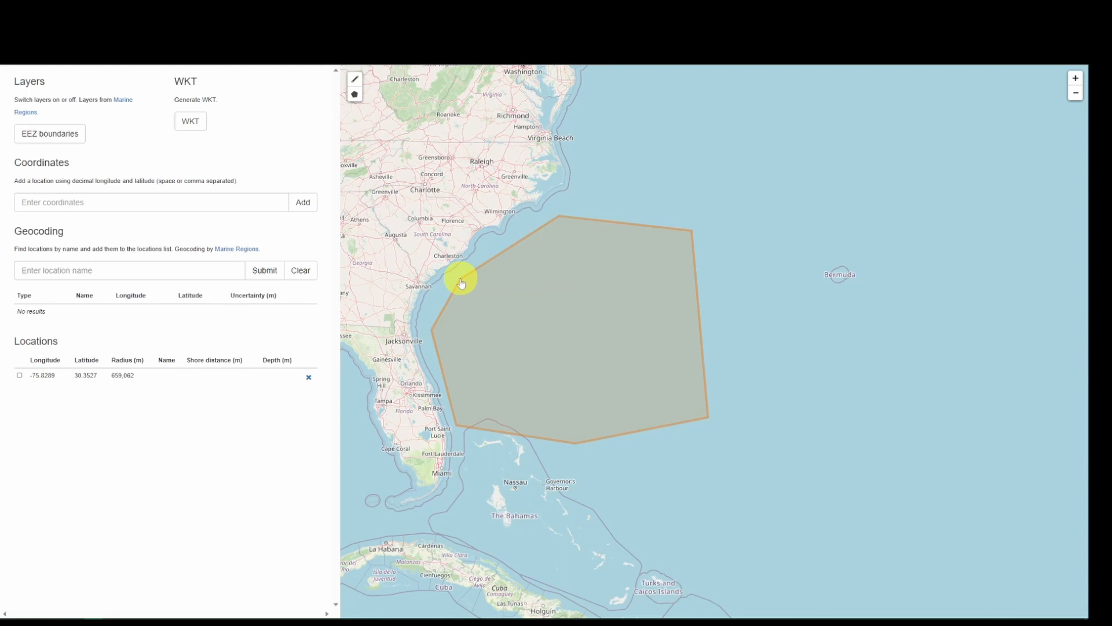
Step: Draw a line from the coast north of Jacksonville to Bermuda and display the WKT
{"action": "left_click", "coordinate": [356, 79]}
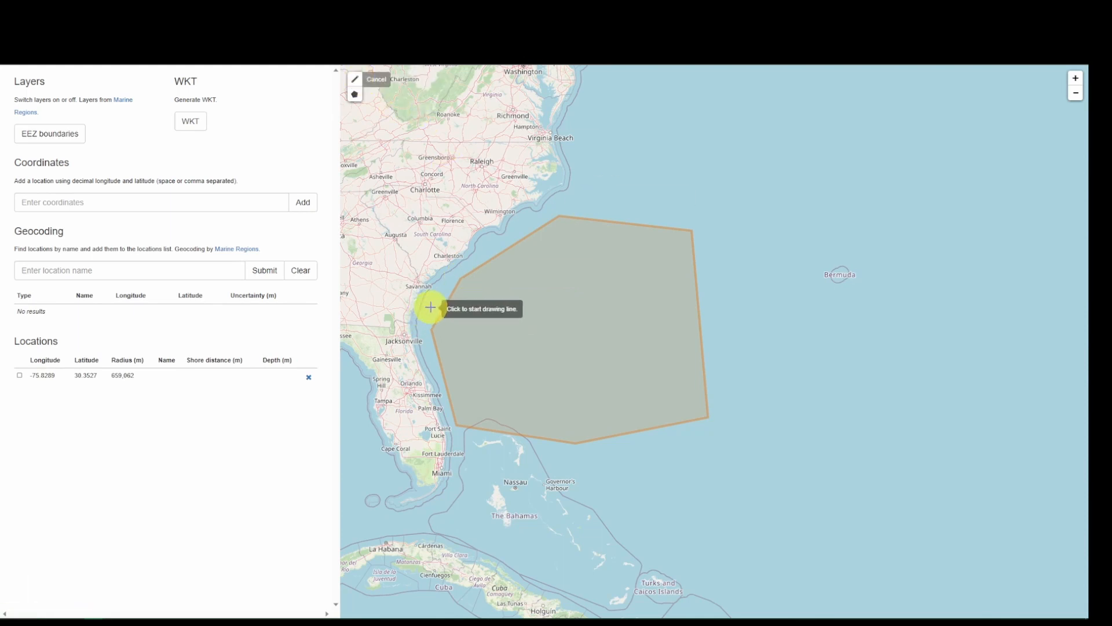
{"action": "left_click", "coordinate": [431, 307]}
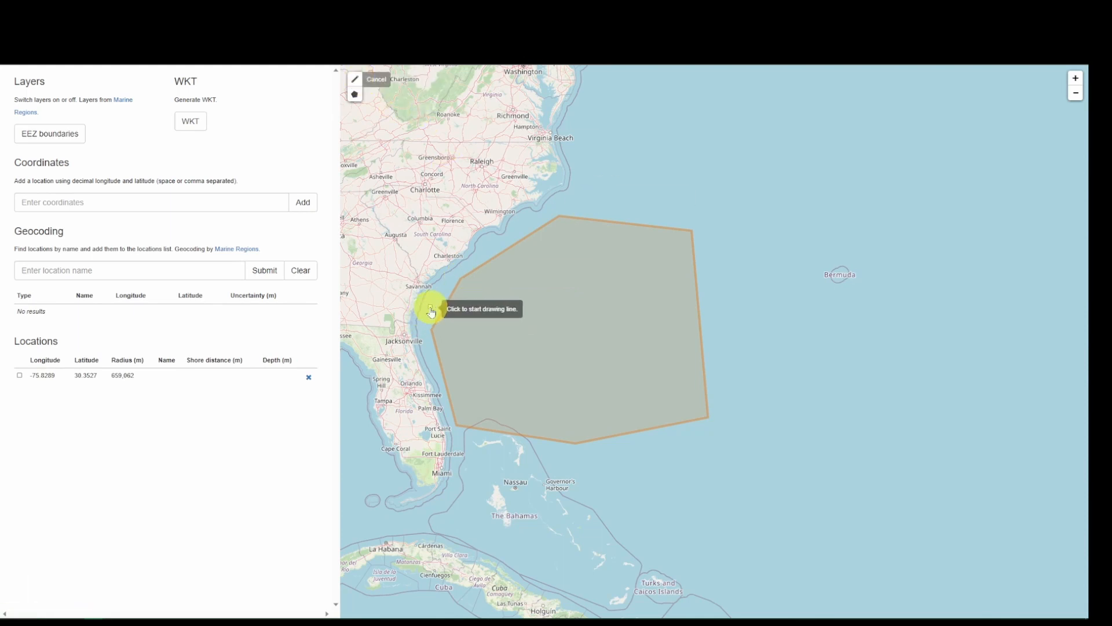
{"action": "left_click", "coordinate": [818, 281]}
{"action": "left_click", "coordinate": [821, 279]}
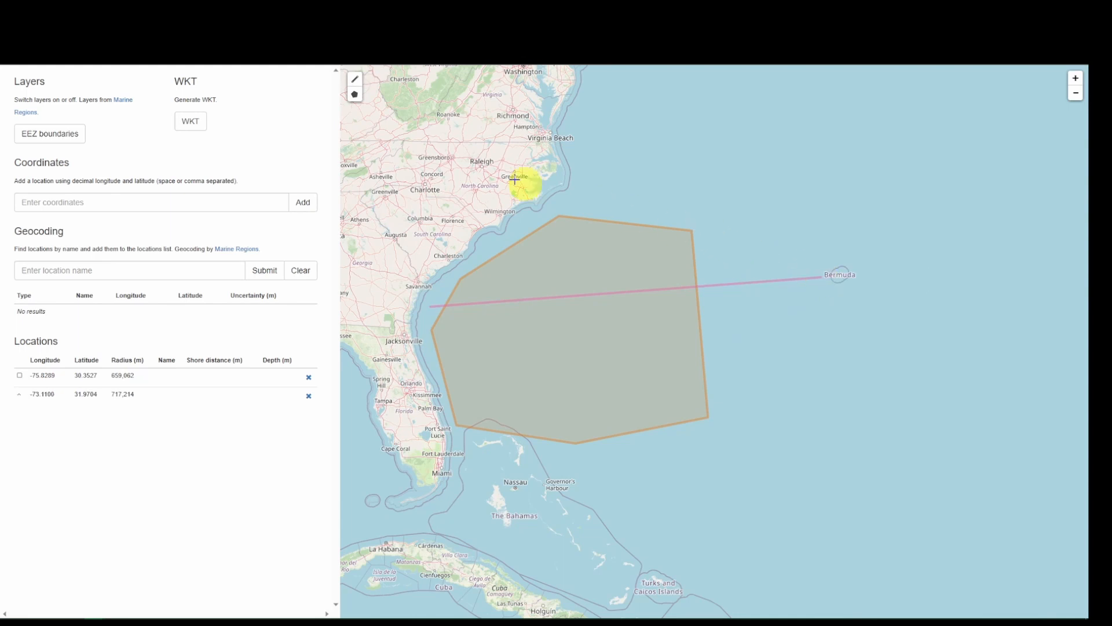
{"action": "left_click", "coordinate": [191, 121]}
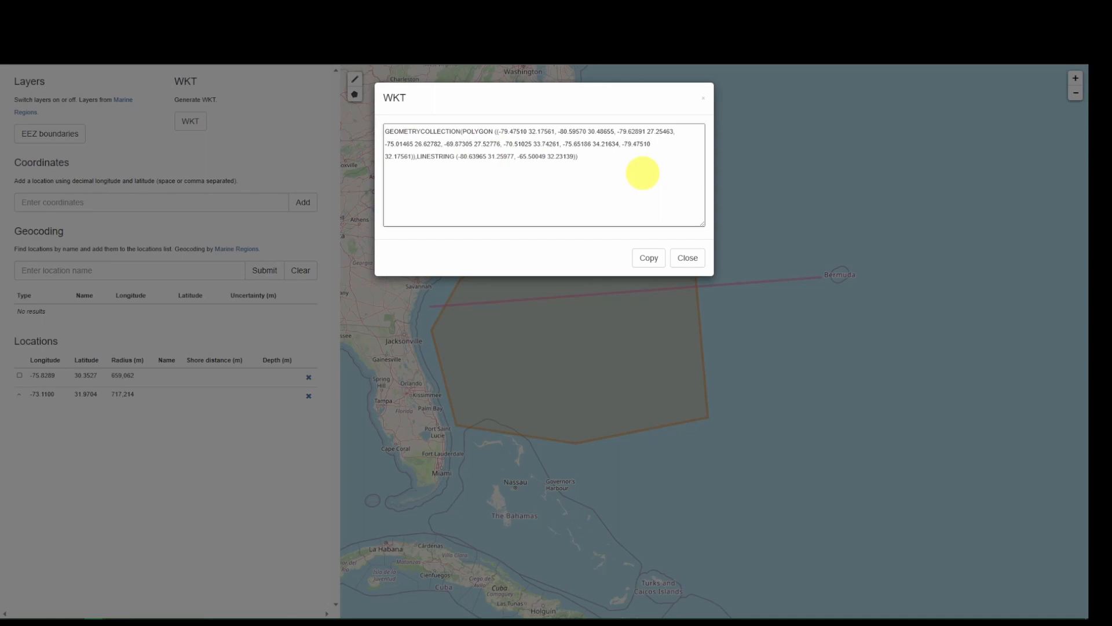
Step: Copy the full GEOMETRYCOLLECTION WKT text of the polygon and Bermuda line
{"action": "left_click_drag", "start_coordinate": [651, 177], "coordinate": [375, 126]}
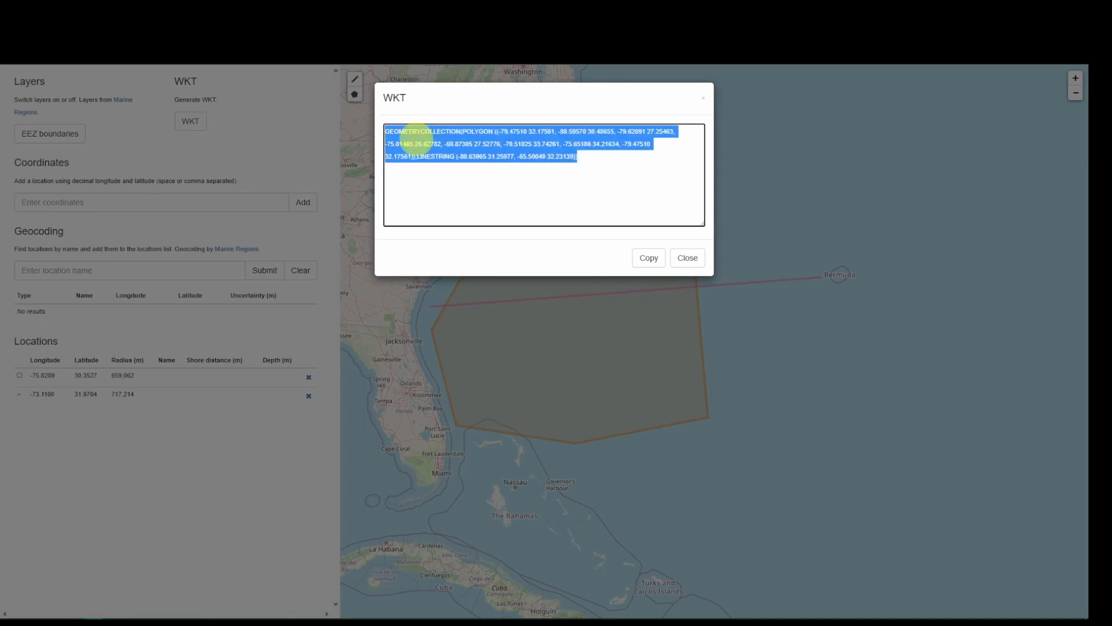
{"action": "left_click", "coordinate": [646, 259]}
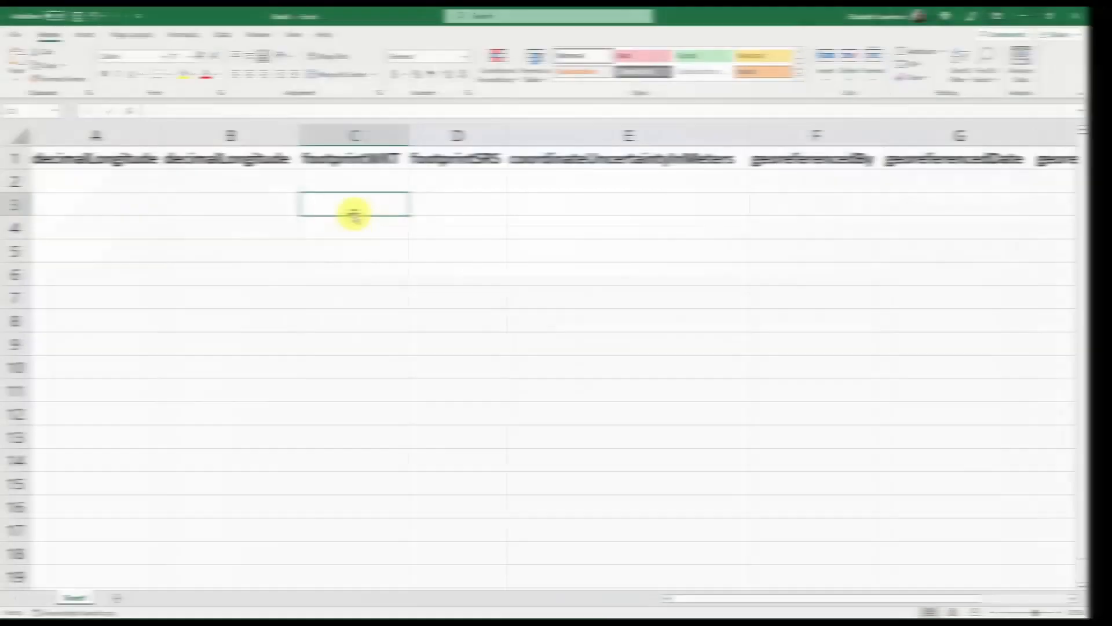
Step: Paste the copied GEOMETRYCOLLECTION WKT into cell C2 under footprintWKT
{"action": "left_click", "coordinate": [362, 185]}
{"action": "right_click", "coordinate": [350, 184]}
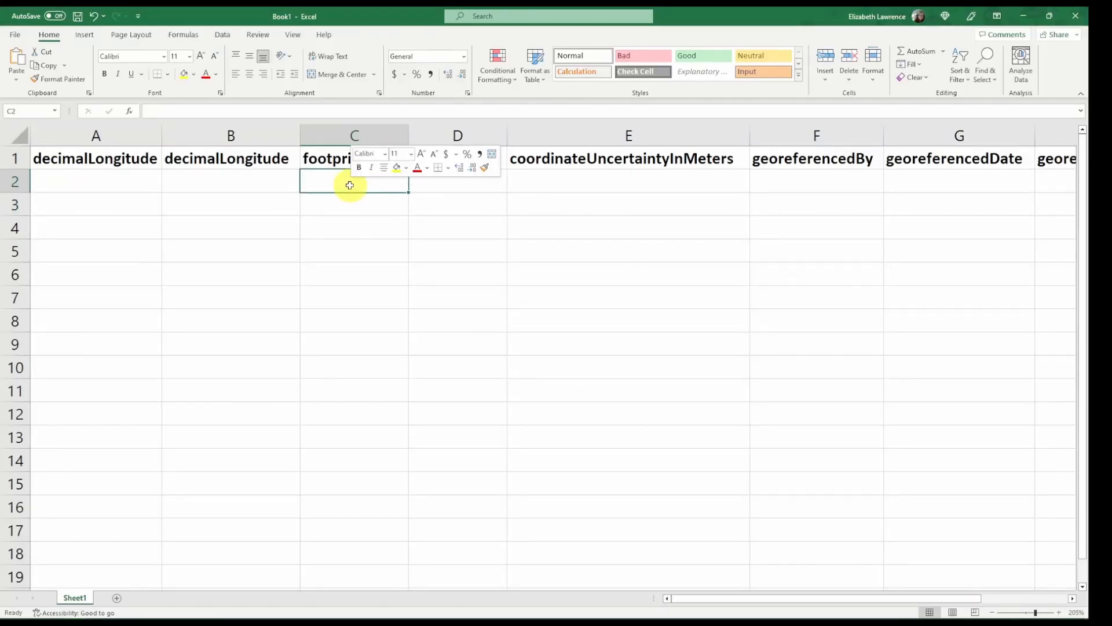
{"action": "left_click", "coordinate": [379, 264]}
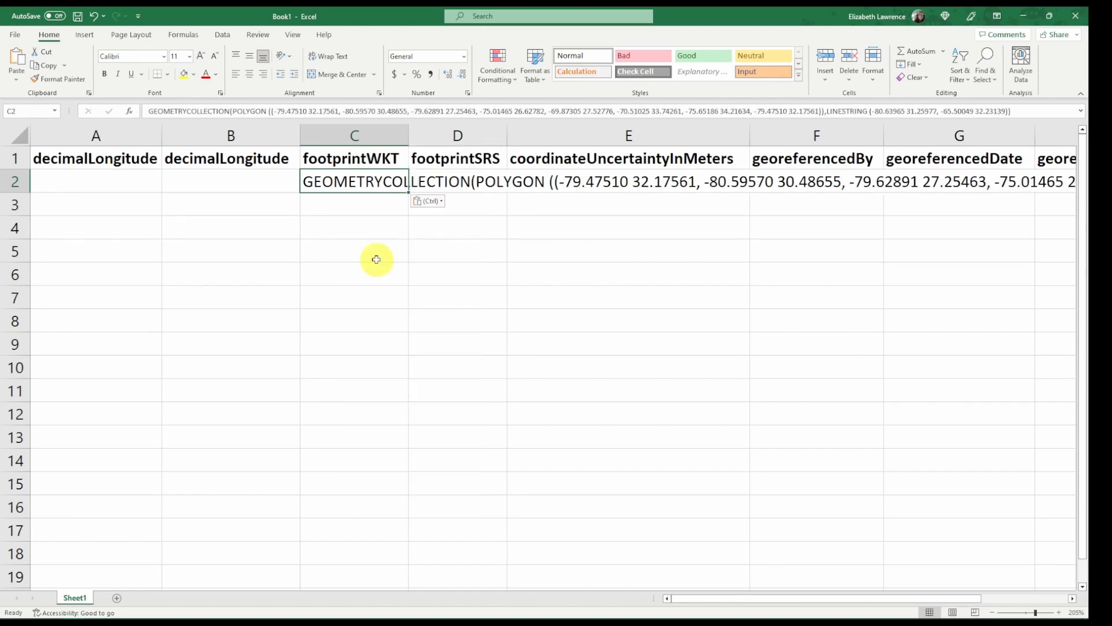
{"action": "left_click", "coordinate": [491, 184]}
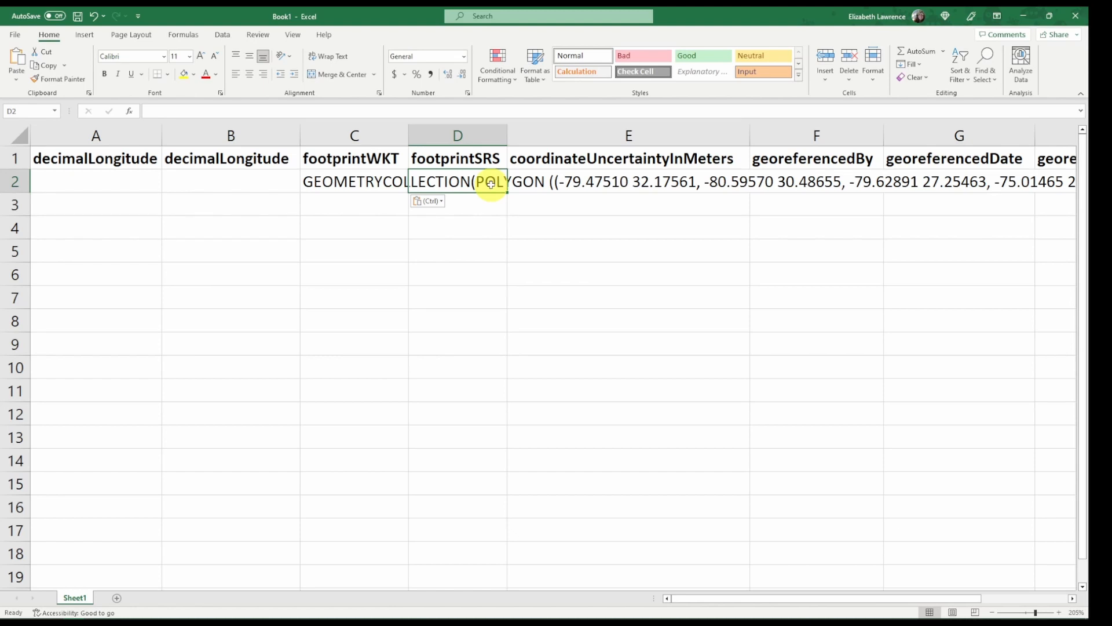
{"action": "key", "text": "alt+Tab"}
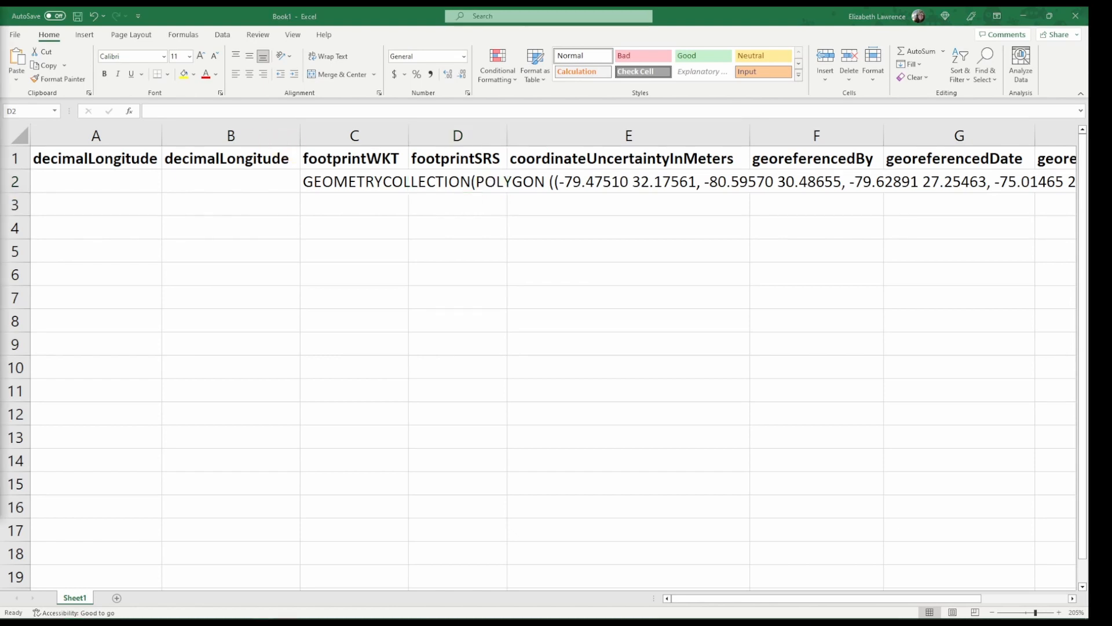
{"action": "left_click", "coordinate": [440, 183]}
Step: Enter EPSG:4326 as the footprintSRS in cell D2
{"action": "left_click", "coordinate": [319, 110]}
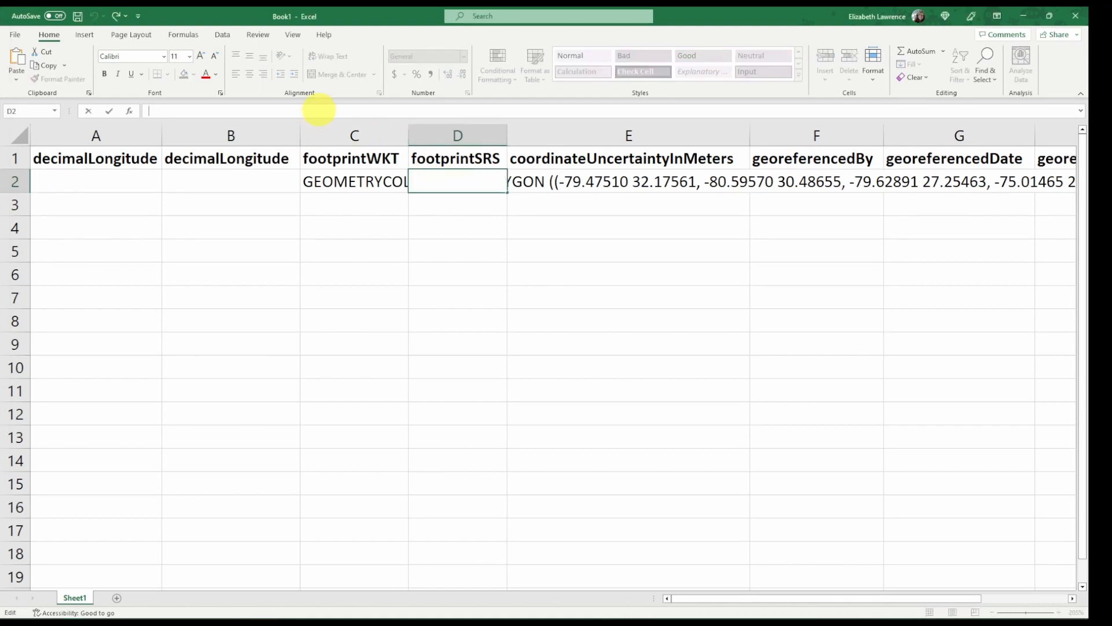
{"action": "key", "text": "ctrl+v"}
{"action": "left_click", "coordinate": [435, 217]}
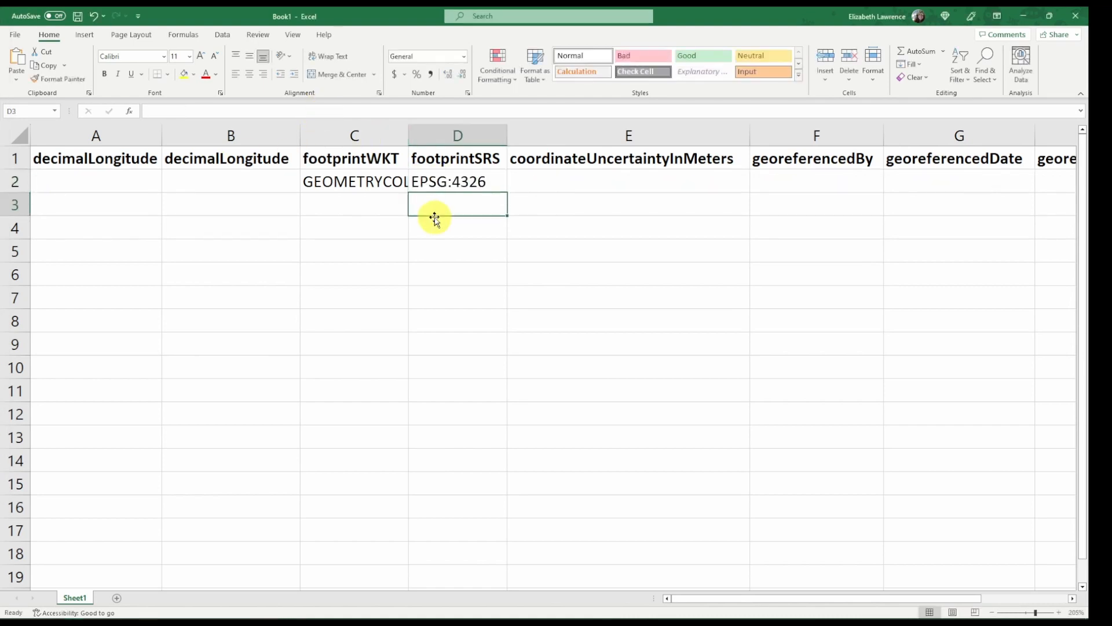
Step: Fill F2 with the georeferencer's name and G2 with georeferencedDate 2023-05-23
{"action": "key", "text": "Right"}
{"action": "key", "text": "Up"}
{"action": "key", "text": "Right"}
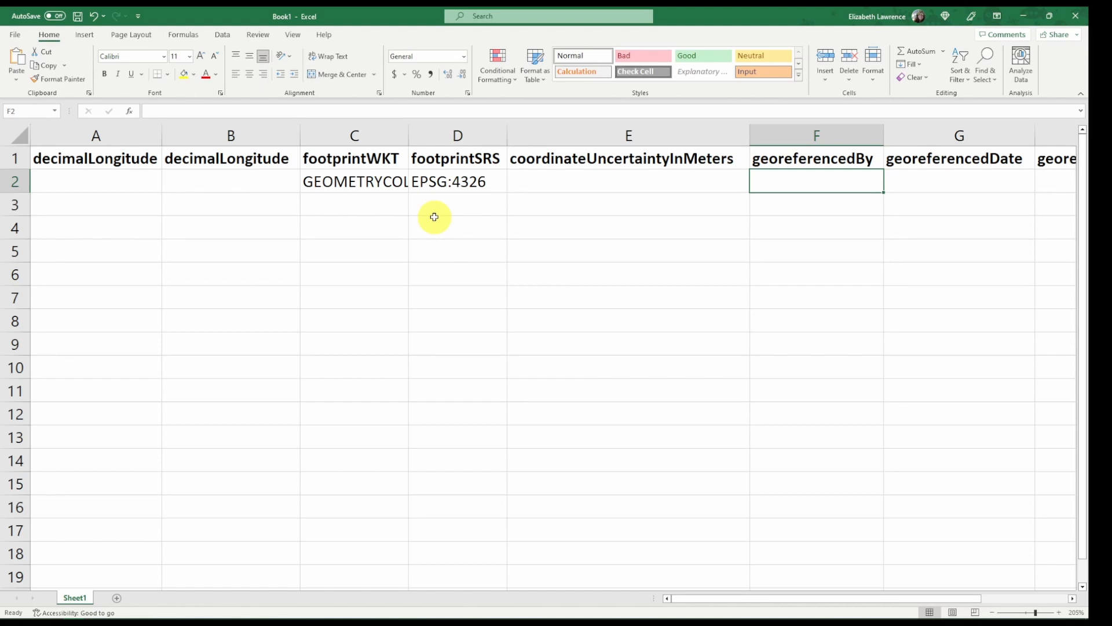
{"action": "type", "text": "Eliz"}
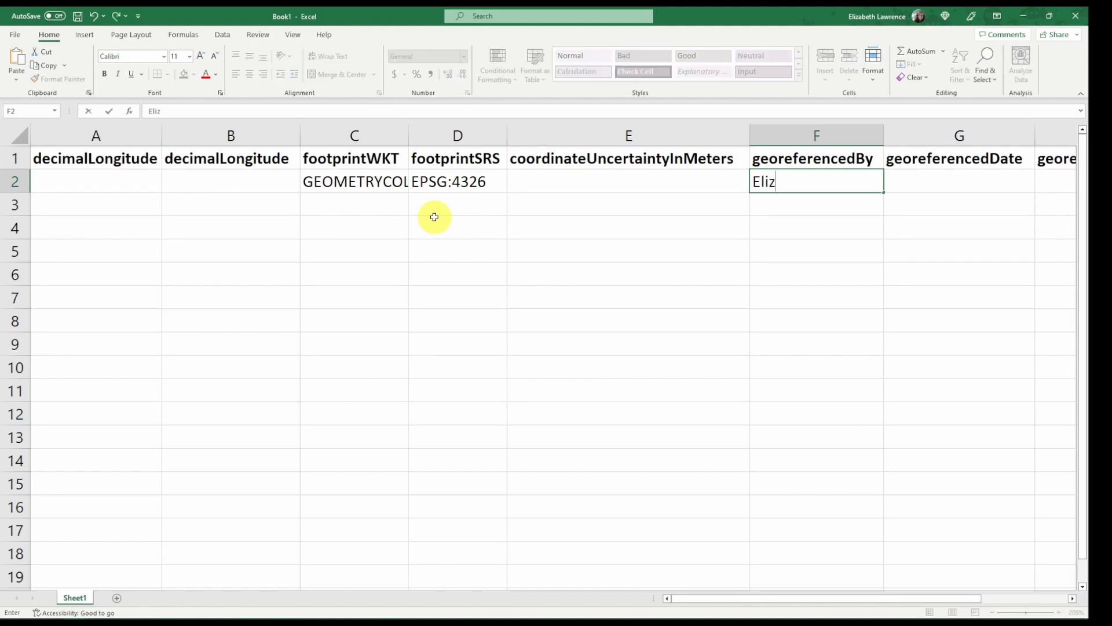
{"action": "type", "text": "abeth Lawrence"}
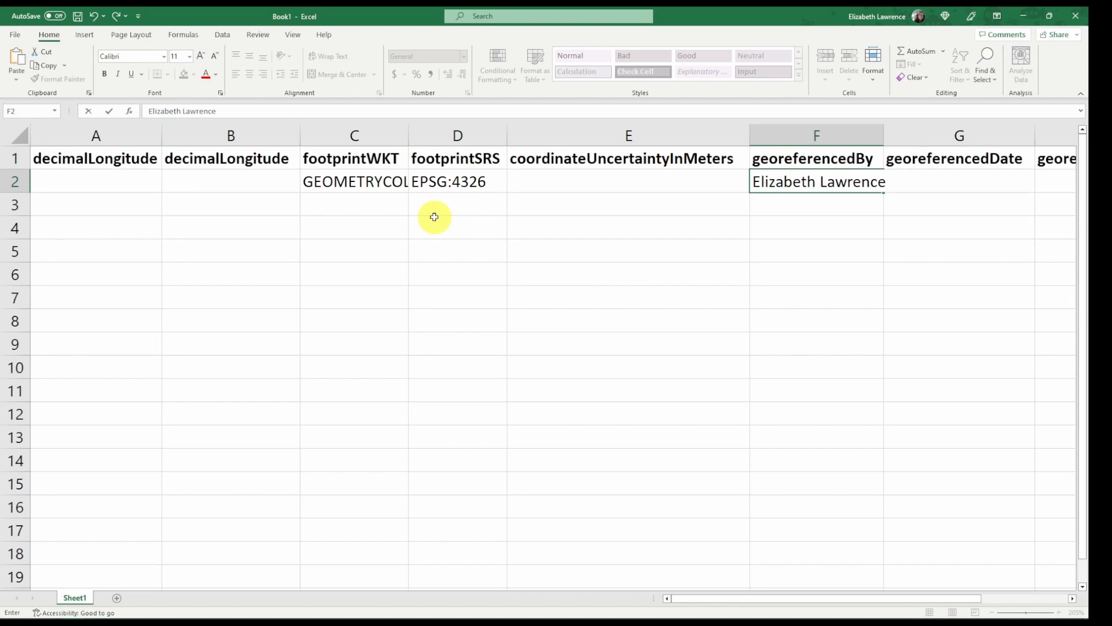
{"action": "key", "text": "Tab"}
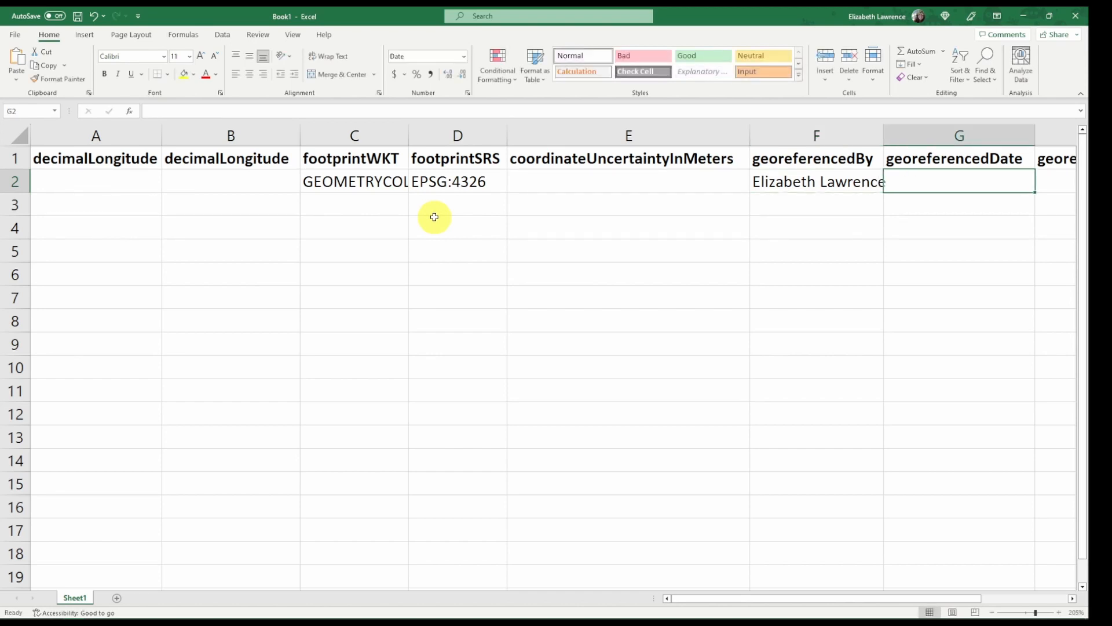
{"action": "type", "text": "2023"}
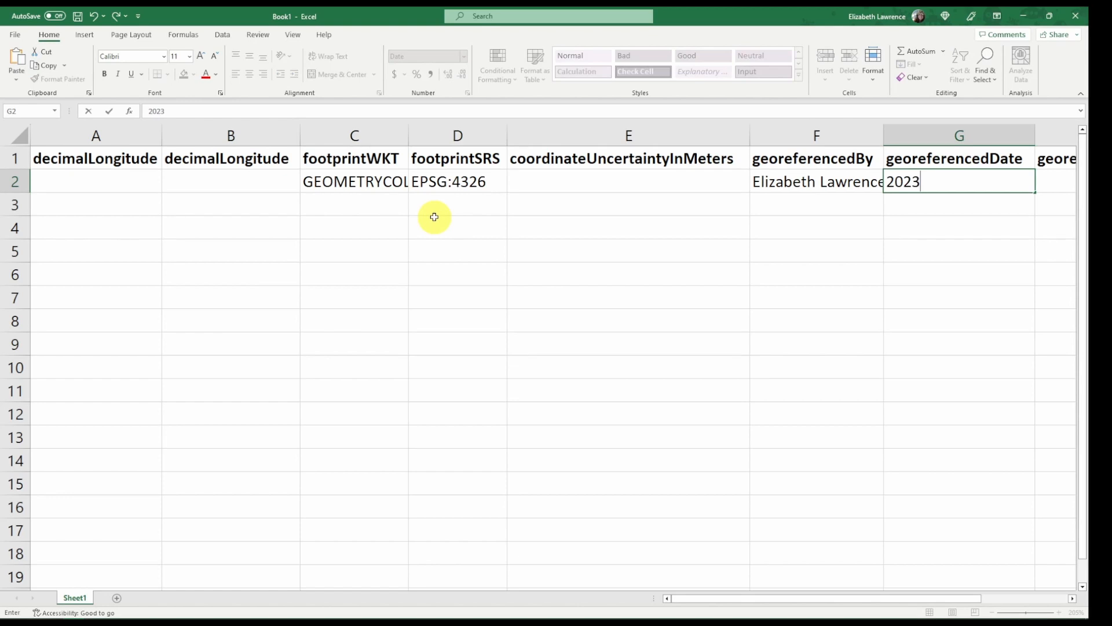
{"action": "type", "text": "-05-23"}
{"action": "key", "text": "Tab"}
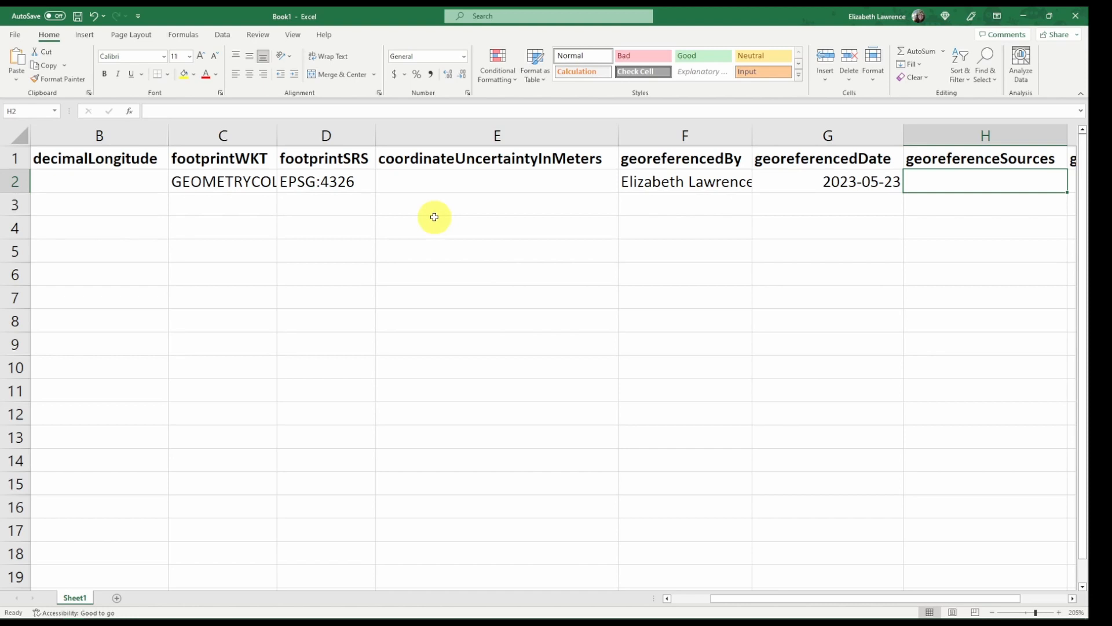
Step: Complete the georeferenceSources entry in H2 as 'OBIS Maptool | PAPER NAME'
{"action": "type", "text": "OBIS"}
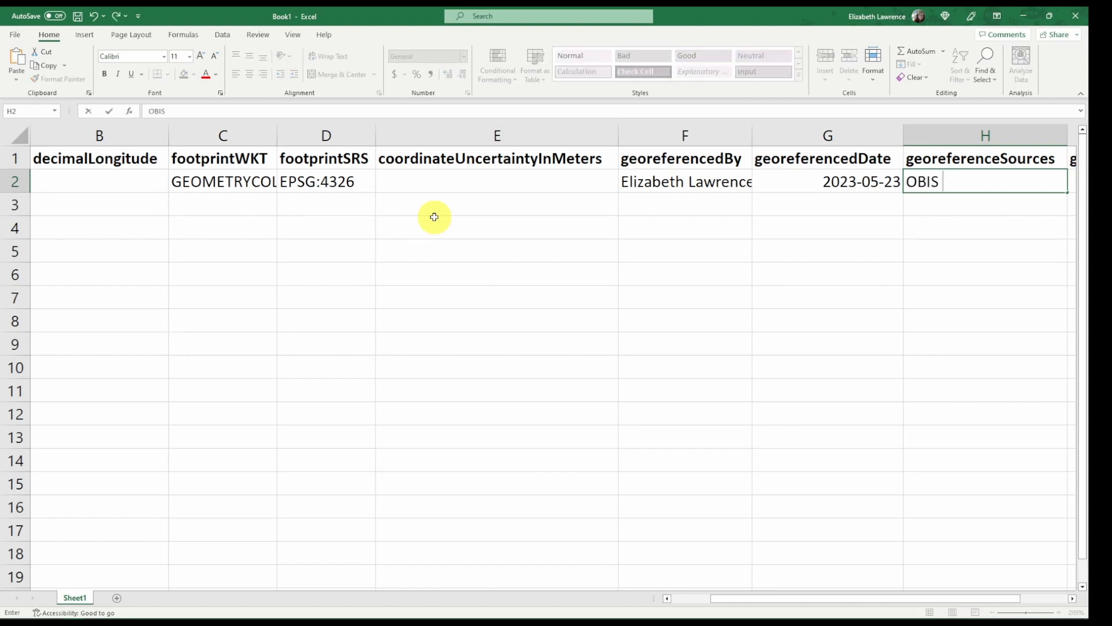
{"action": "type", "text": " Maptool |"}
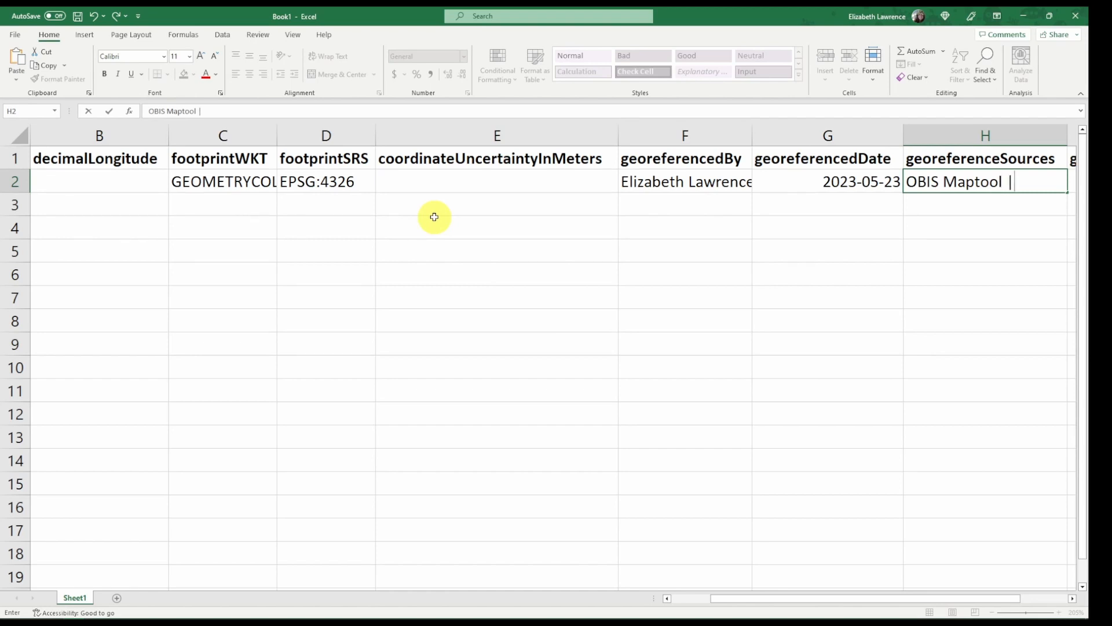
{"action": "type", "text": "  PAPER NAME"}
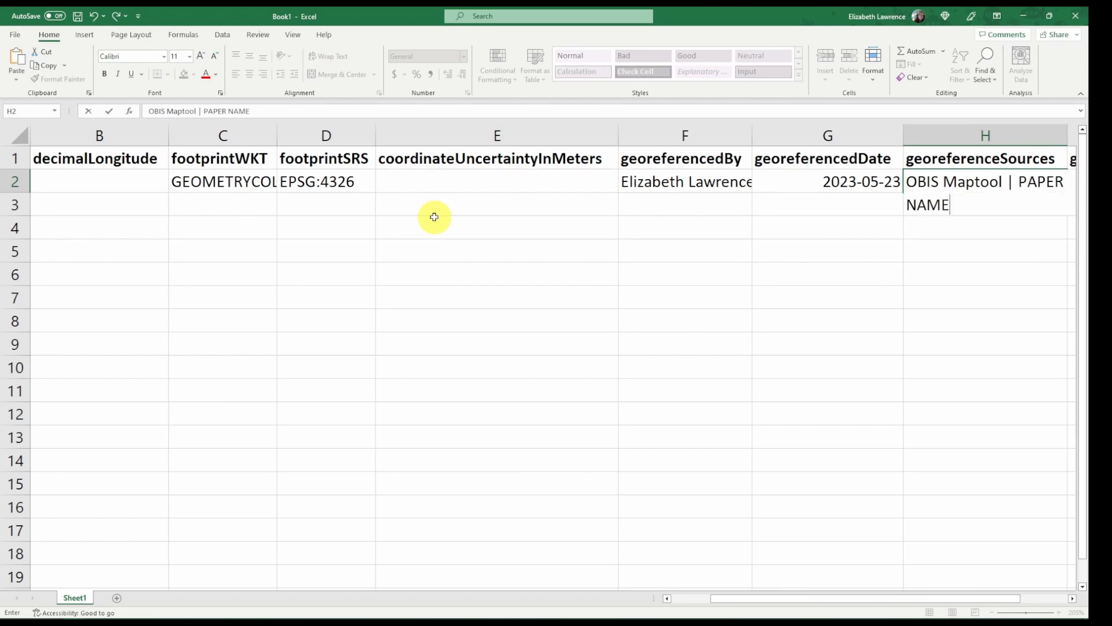
{"action": "key", "text": "Return"}
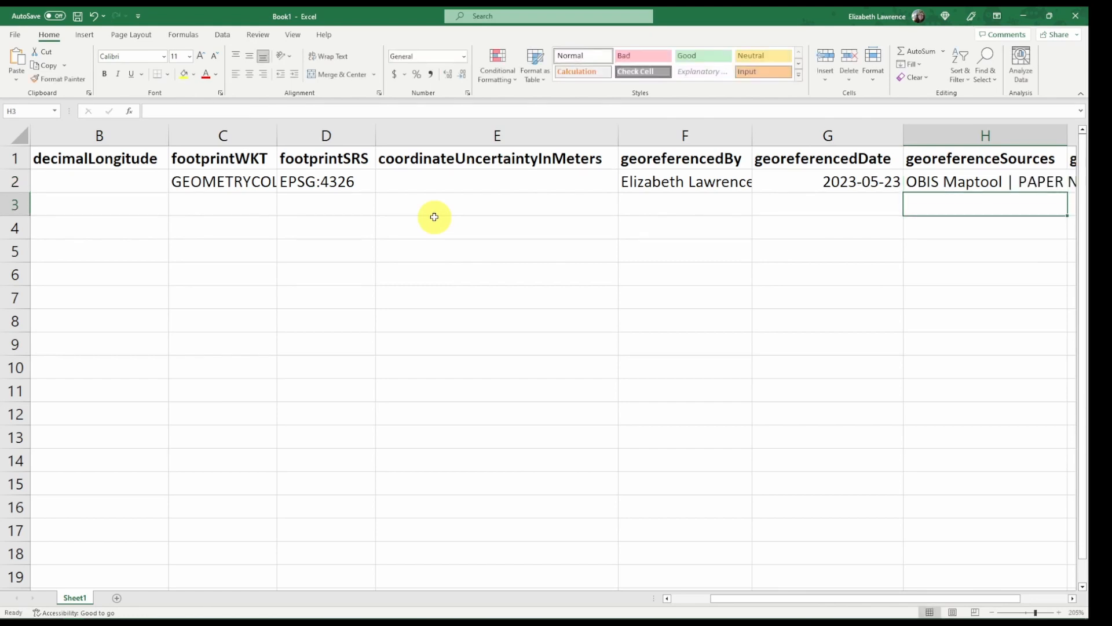
{"action": "left_click_drag", "start_coordinate": [728, 592], "coordinate": [820, 581]}
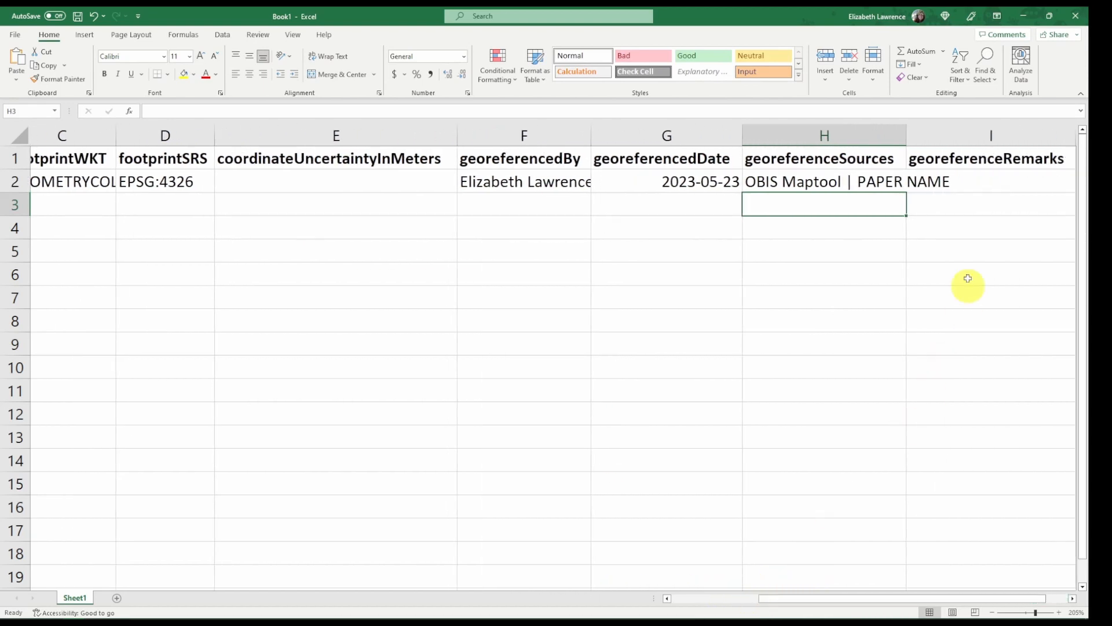
Step: Enter the georeferenceRemarks 'Inferred from map in Fig 1' in cell I2
{"action": "left_click", "coordinate": [944, 183]}
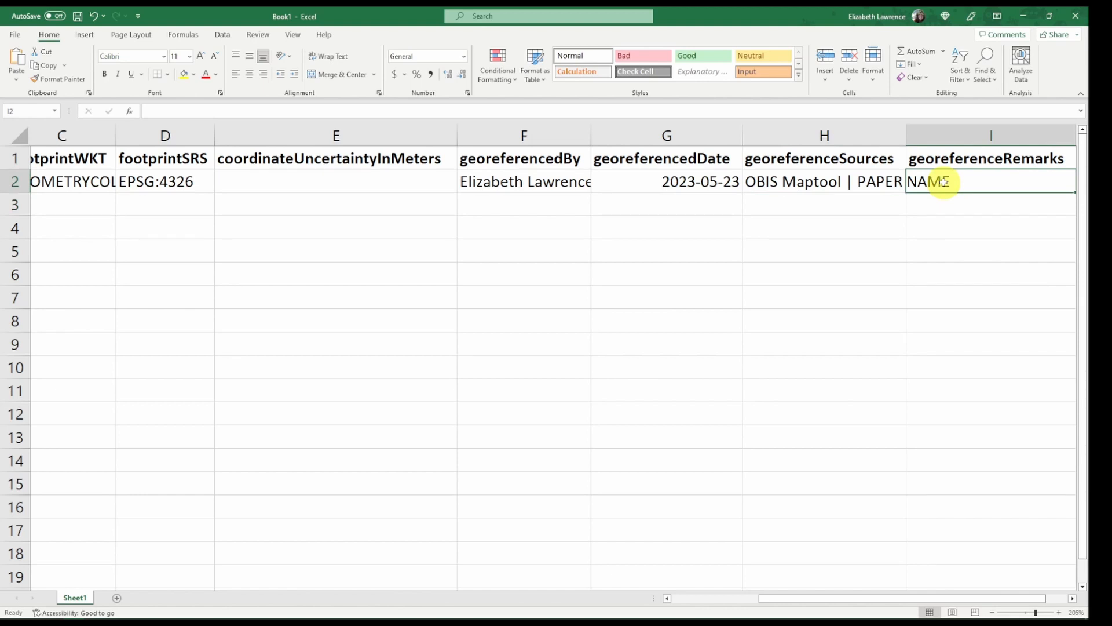
{"action": "type", "text": "Inferred"}
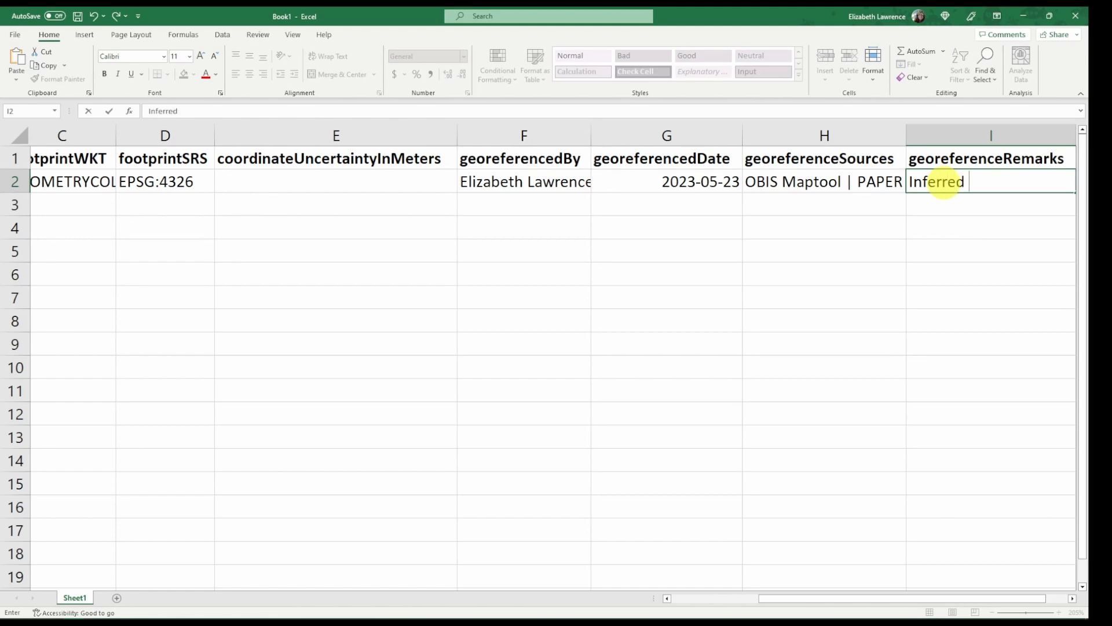
{"action": "type", "text": " from map in Fi"}
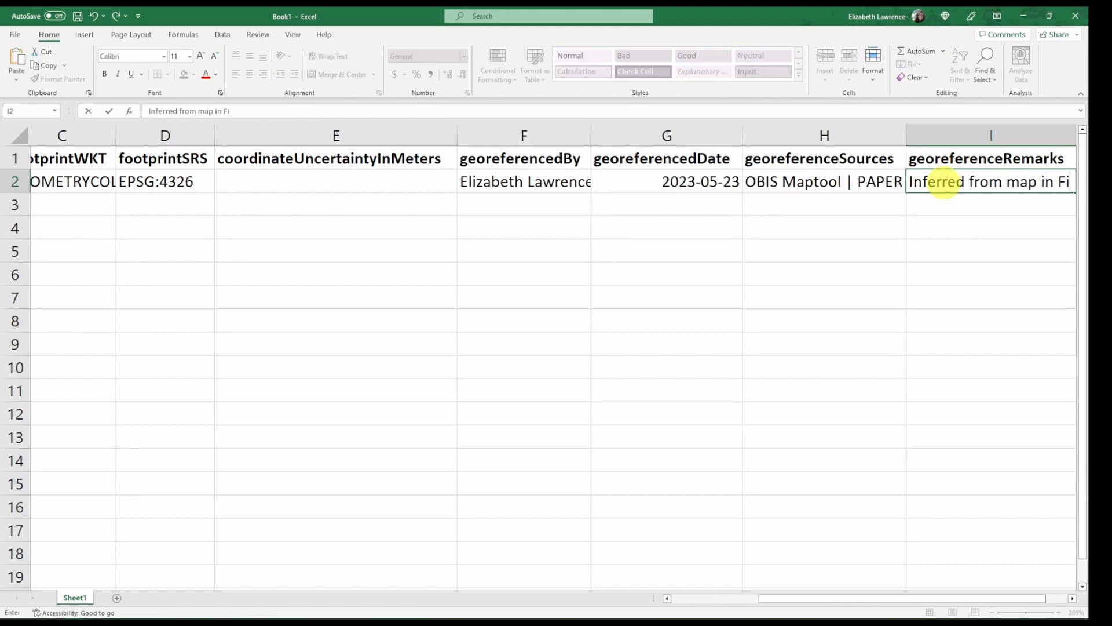
{"action": "type", "text": "g 1"}
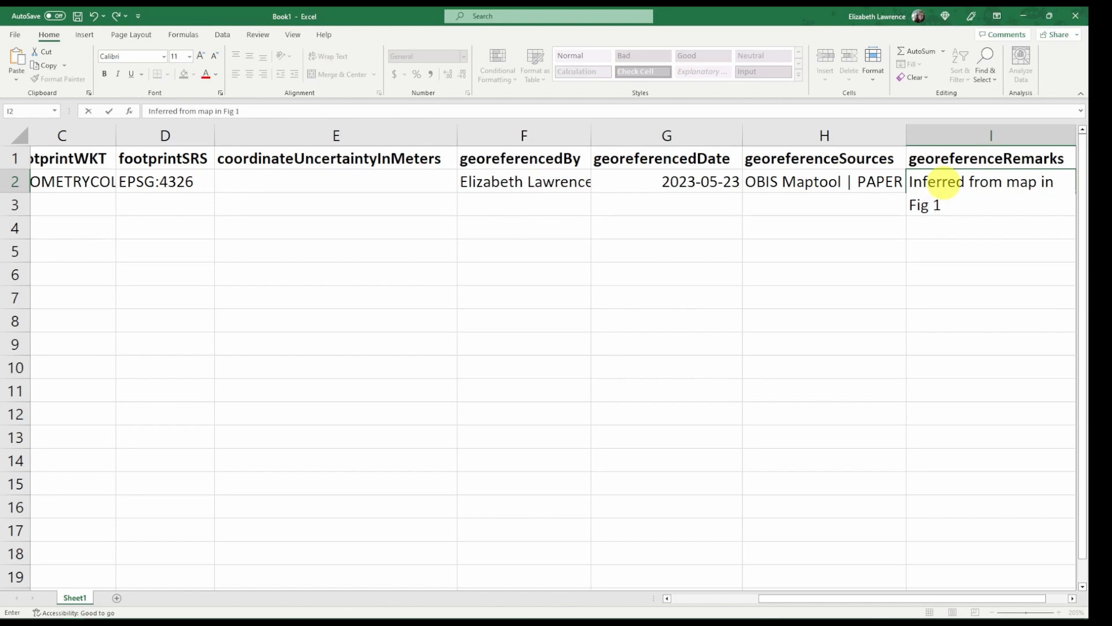
{"action": "key", "text": "Return"}
{"action": "left_click_drag", "start_coordinate": [819, 600], "coordinate": [703, 574]}
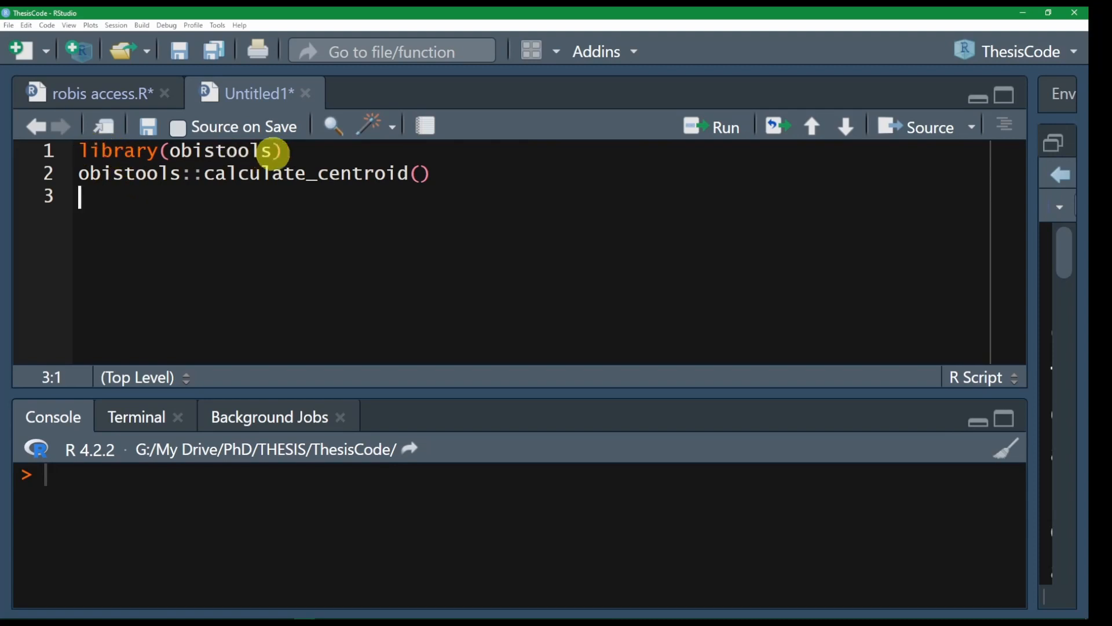
Step: Load obistools and paste the WKT footprint as the calculate_centroid() argument
{"action": "left_click", "coordinate": [307, 151]}
{"action": "left_click", "coordinate": [723, 129]}
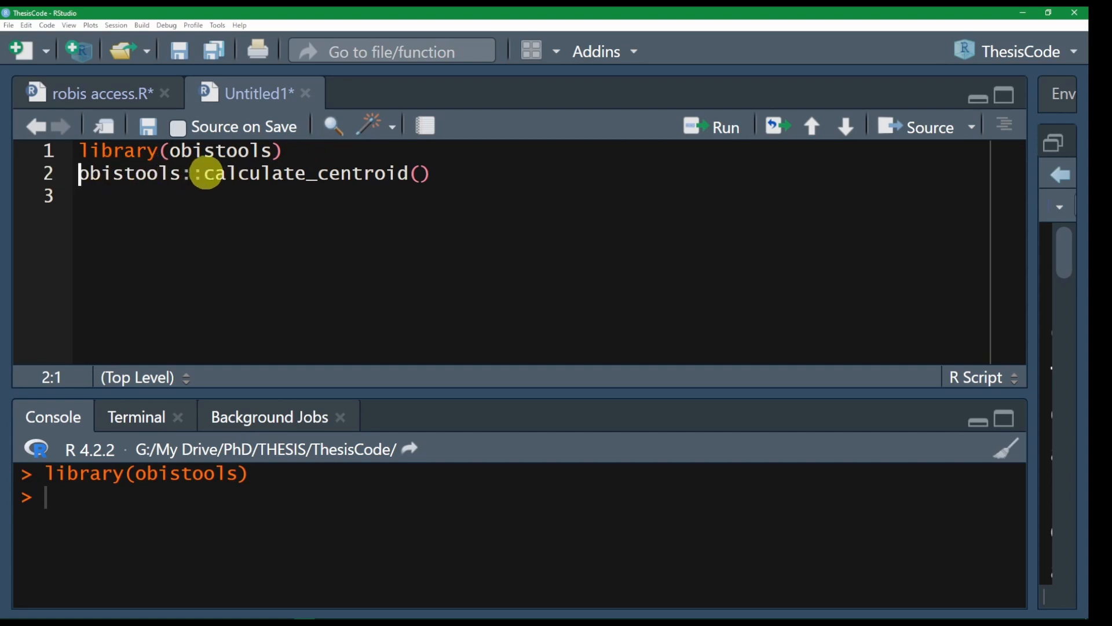
{"action": "left_click", "coordinate": [421, 173]}
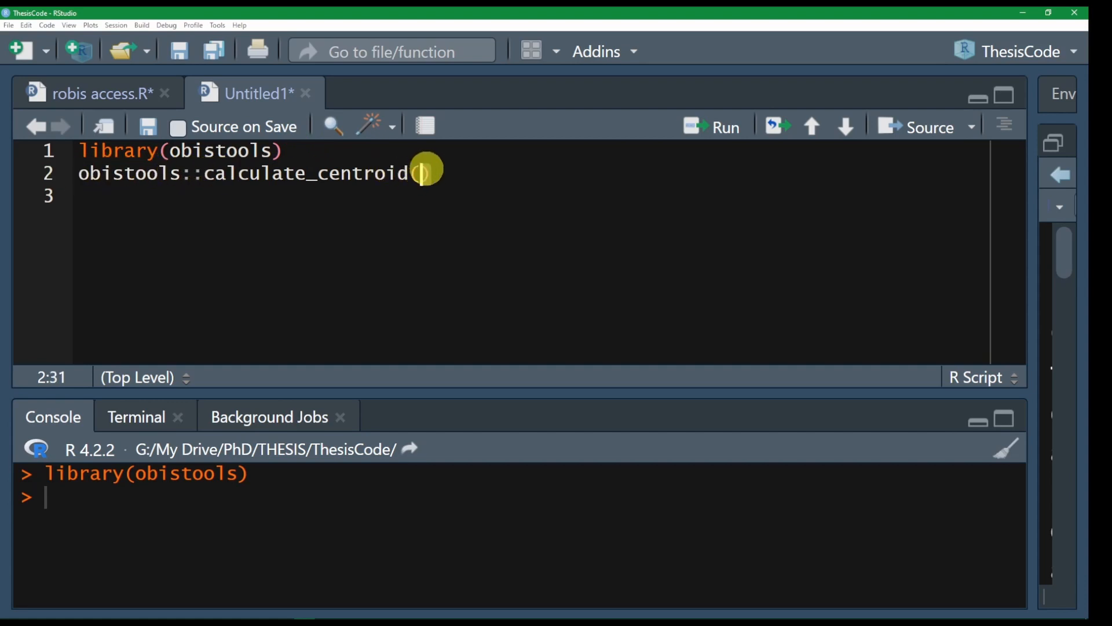
{"action": "key", "text": "Return"}
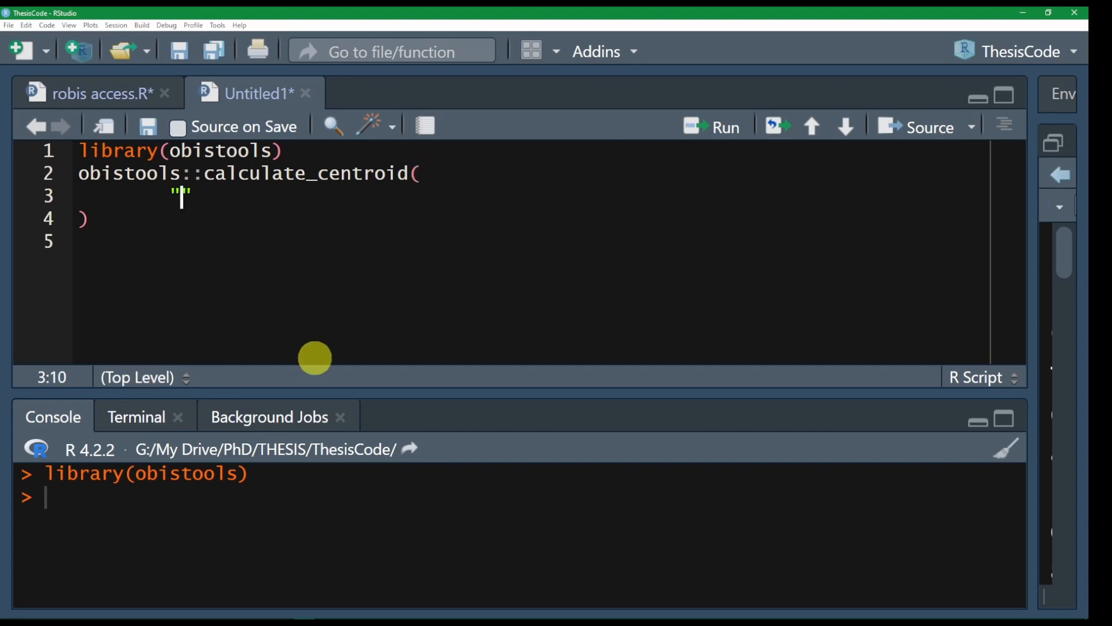
{"action": "right_click", "coordinate": [179, 195]}
{"action": "left_click", "coordinate": [205, 232]}
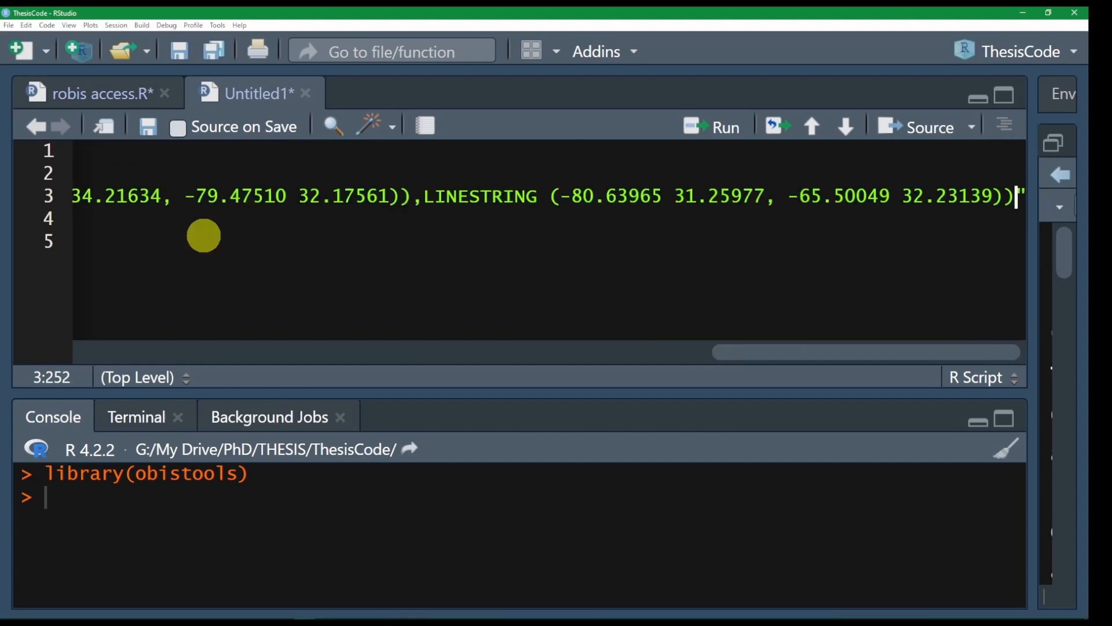
Step: Run calculate_centroid on lines 2–4, giving longitude -73.78729, latitude 30.51076, uncertainty 810856.5 m
{"action": "left_click_drag", "start_coordinate": [789, 352], "coordinate": [83, 351]}
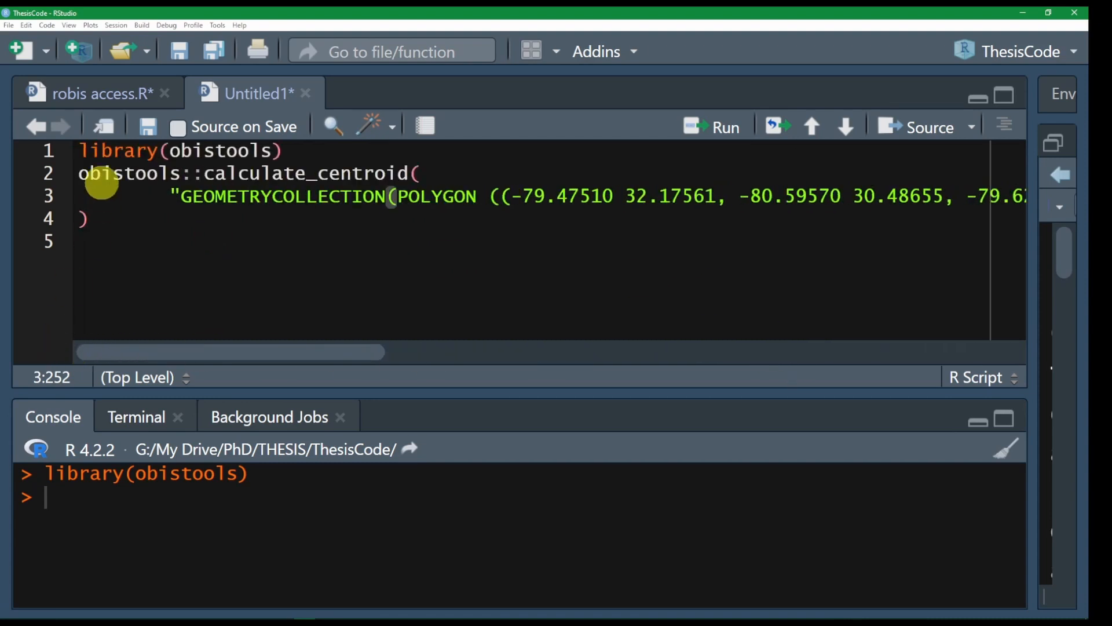
{"action": "left_click", "coordinate": [101, 172]}
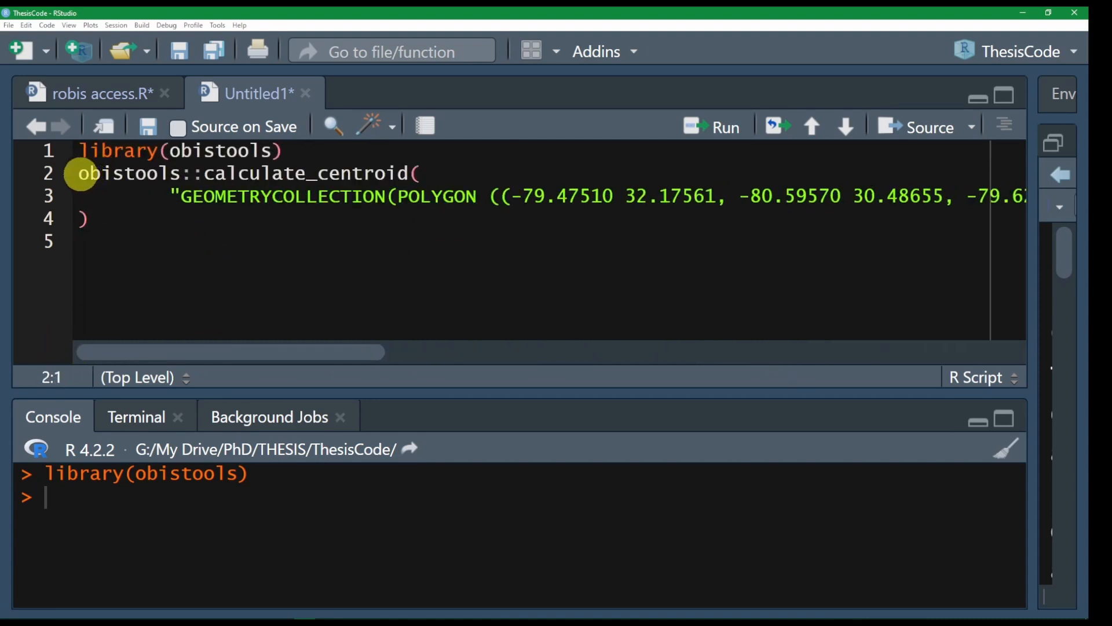
{"action": "left_click_drag", "start_coordinate": [80, 174], "coordinate": [87, 222]}
{"action": "left_click", "coordinate": [721, 132]}
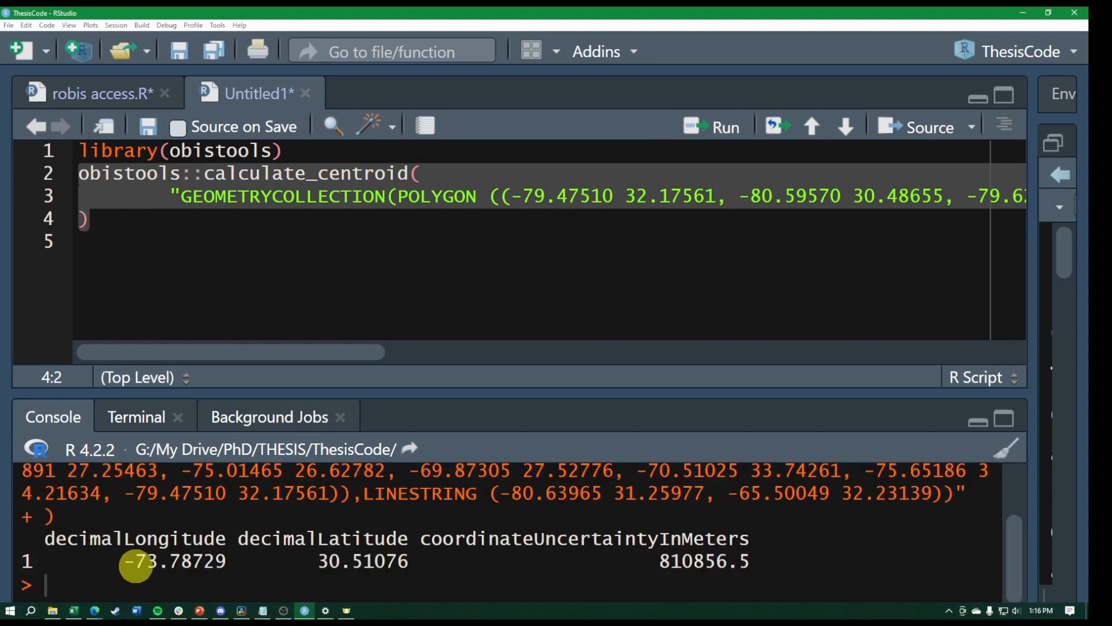
{"action": "left_click_drag", "start_coordinate": [136, 564], "coordinate": [220, 562]}
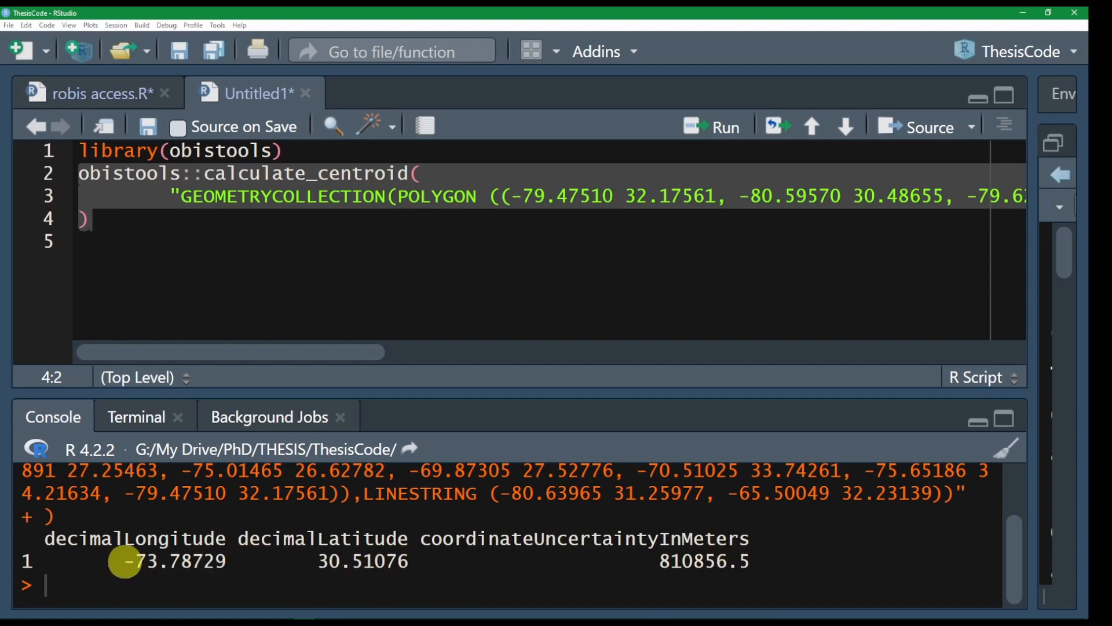
Step: Copy the longitude -73.78729 from RStudio into cell A2
{"action": "right_click", "coordinate": [197, 562]}
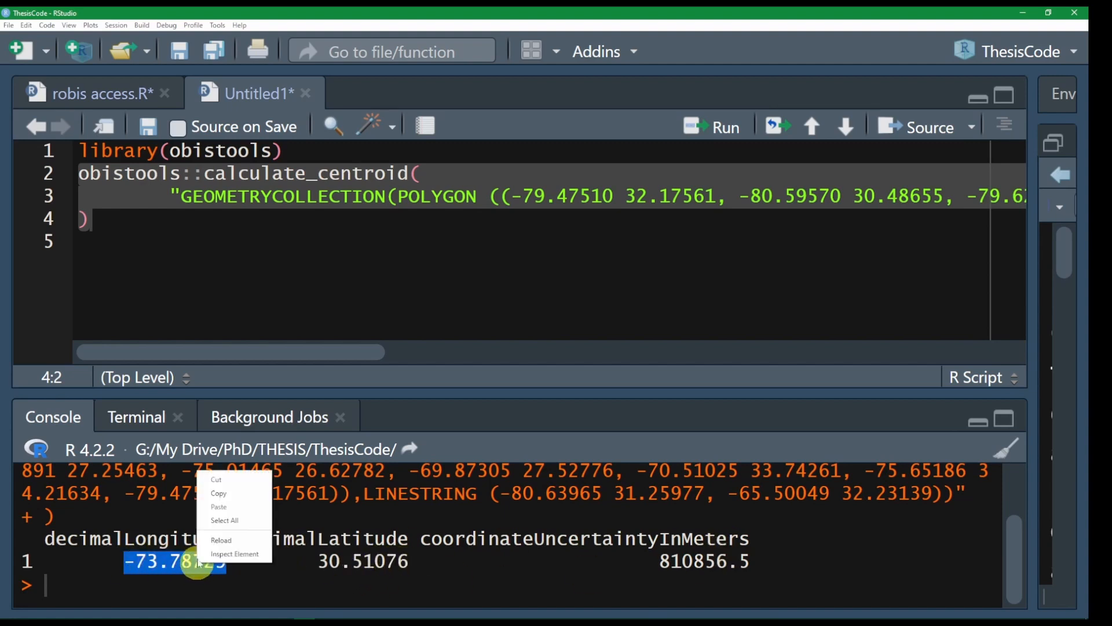
{"action": "left_click", "coordinate": [238, 494]}
{"action": "left_click", "coordinate": [78, 609]}
{"action": "left_click", "coordinate": [68, 179]}
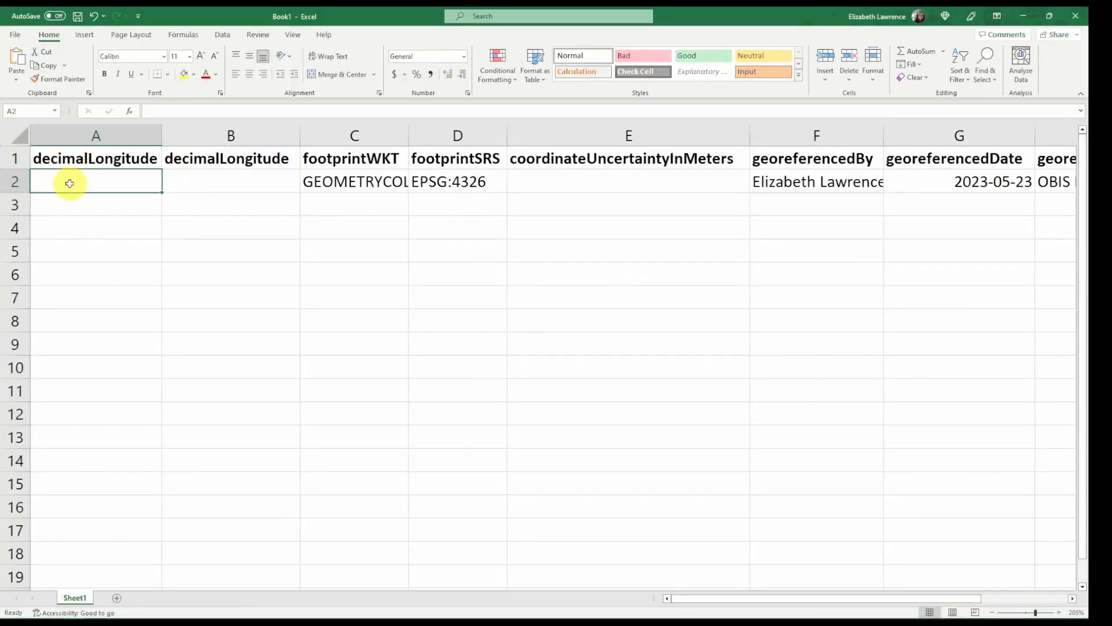
{"action": "right_click", "coordinate": [69, 182]}
{"action": "left_click", "coordinate": [115, 264]}
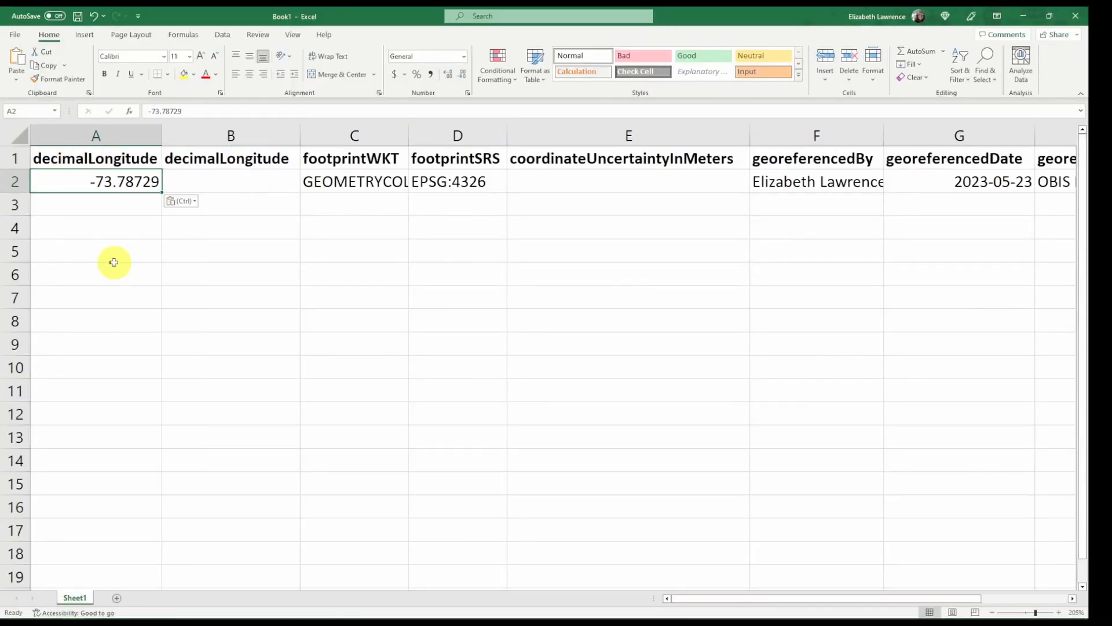
{"action": "left_click", "coordinate": [221, 352]}
Step: Copy the latitude 30.51076 from RStudio into cell B2
{"action": "left_click", "coordinate": [306, 609]}
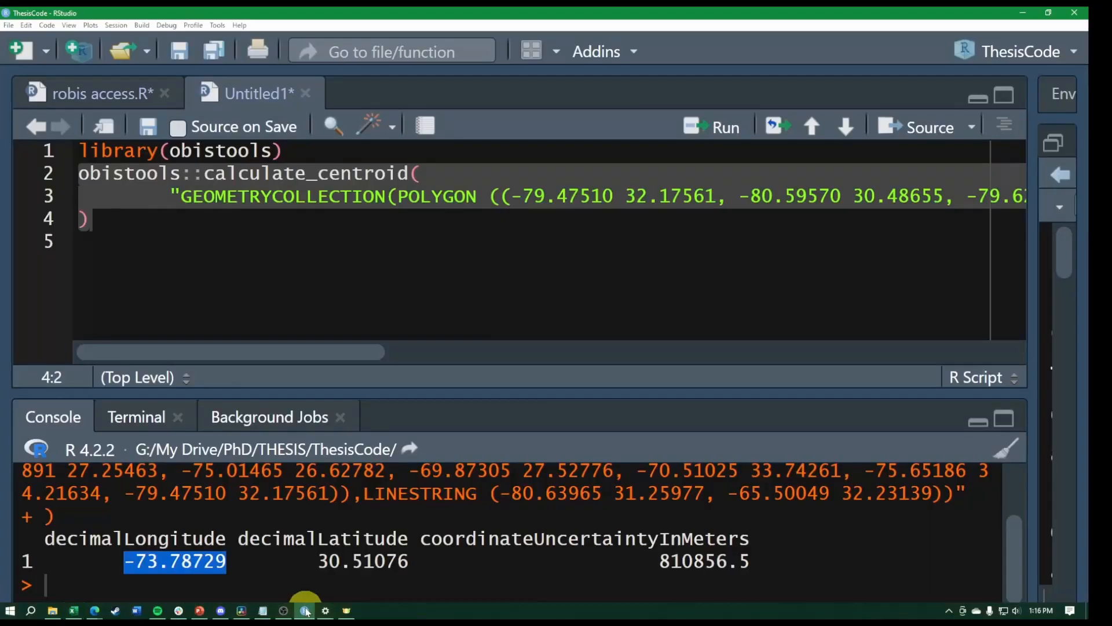
{"action": "left_click_drag", "start_coordinate": [409, 561], "coordinate": [318, 559]}
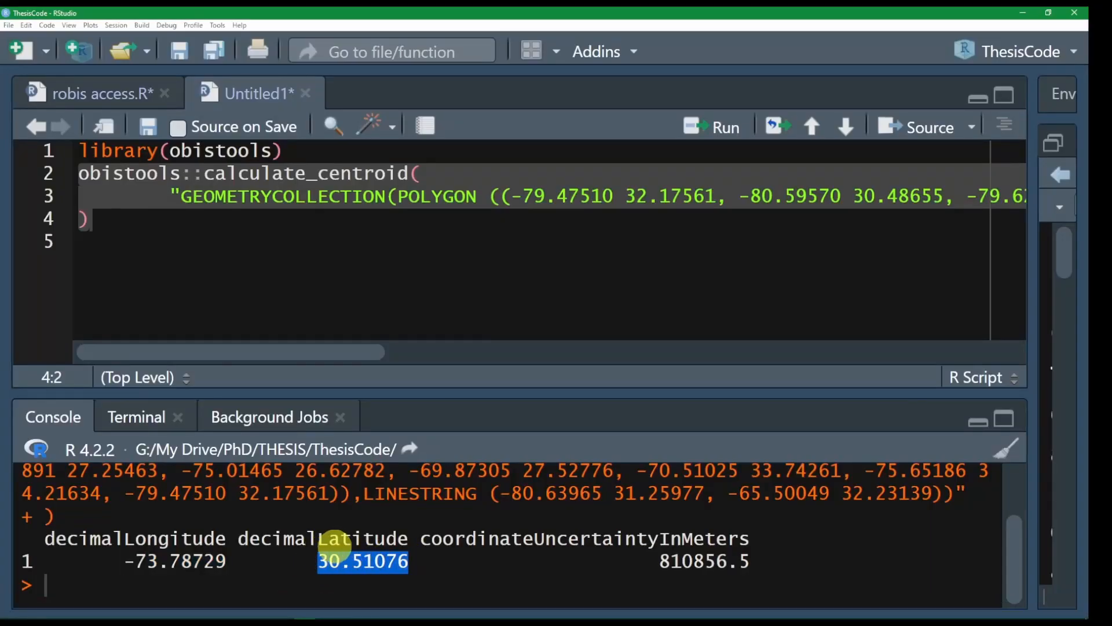
{"action": "key", "text": "alt+Tab"}
{"action": "left_click", "coordinate": [255, 180]}
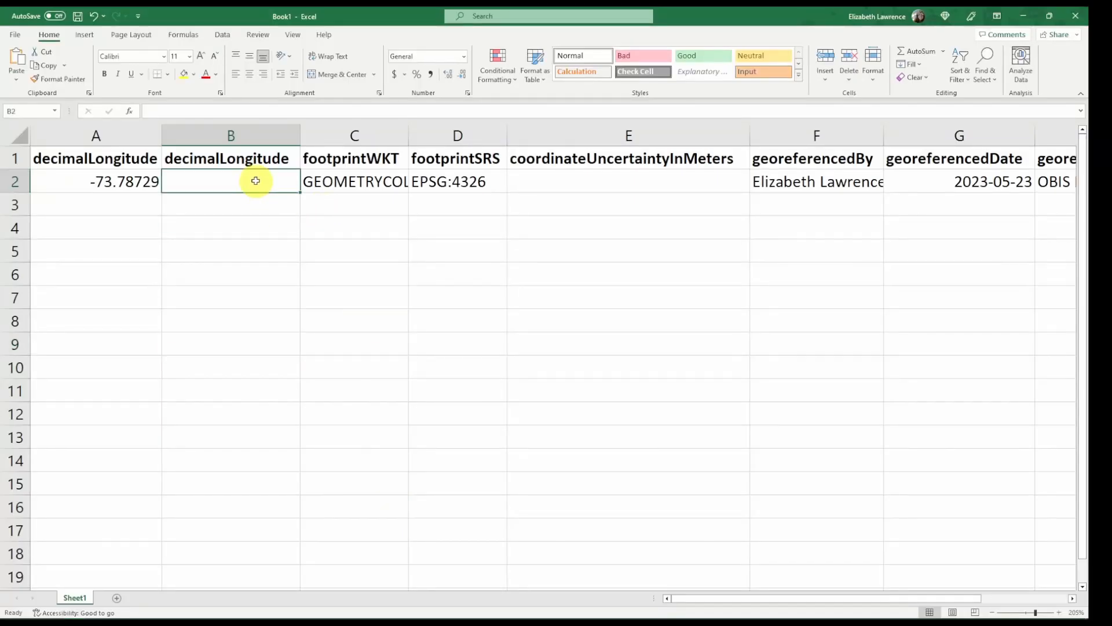
{"action": "right_click", "coordinate": [255, 181]}
{"action": "left_click", "coordinate": [301, 259]}
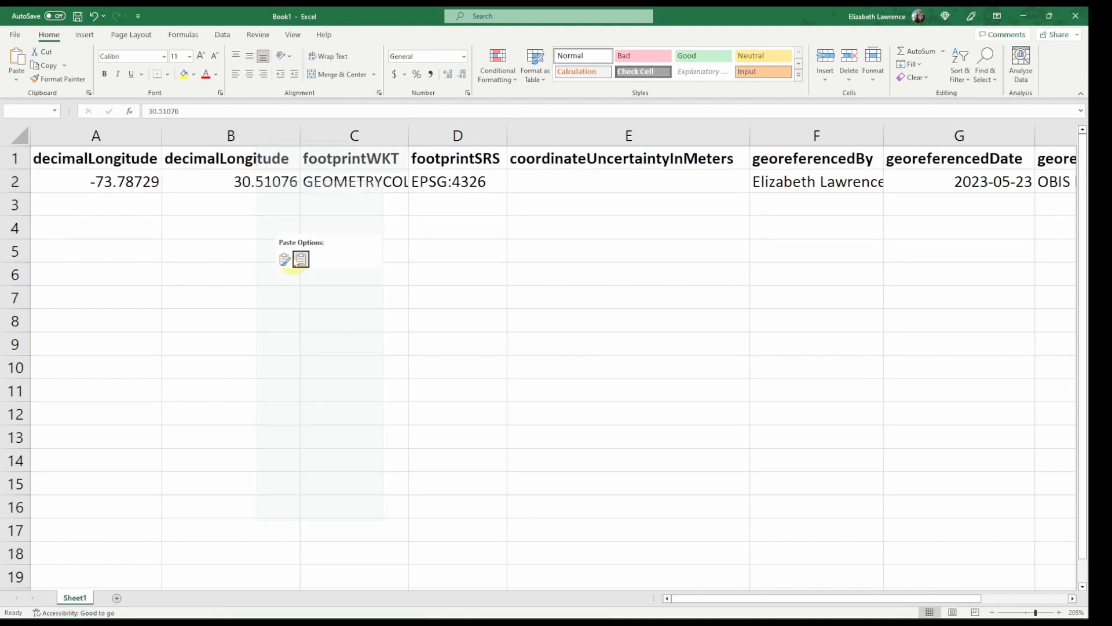
Step: Copy the uncertainty 810856.5 into cell E2 under coordinateUncertaintyInMeters
{"action": "left_click", "coordinate": [560, 189]}
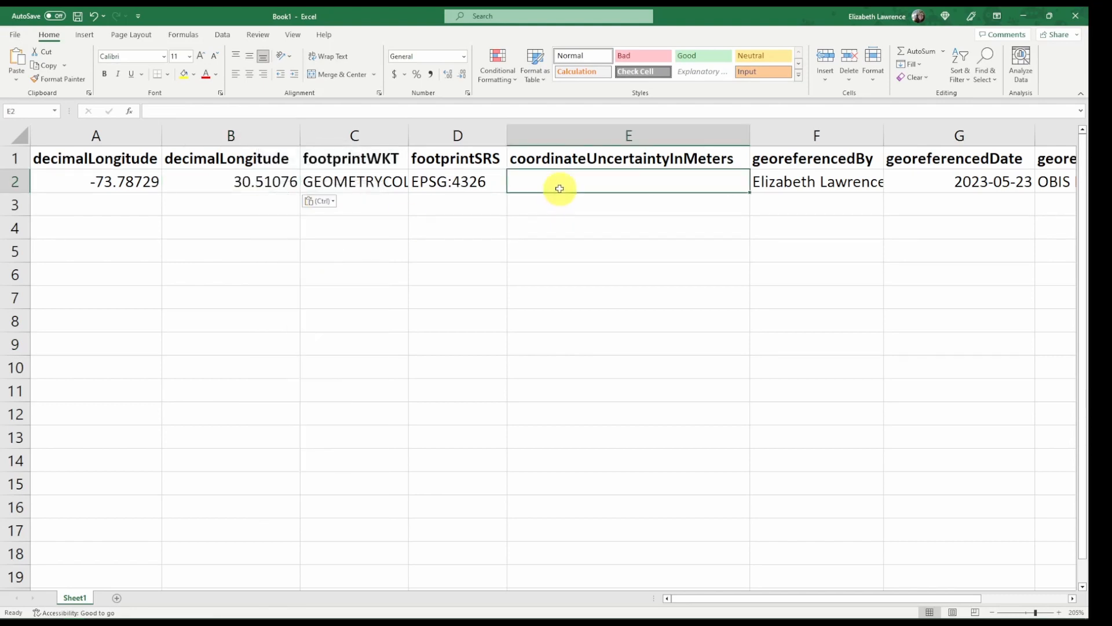
{"action": "key", "text": "alt+Tab"}
{"action": "left_click_drag", "start_coordinate": [749, 561], "coordinate": [655, 558]}
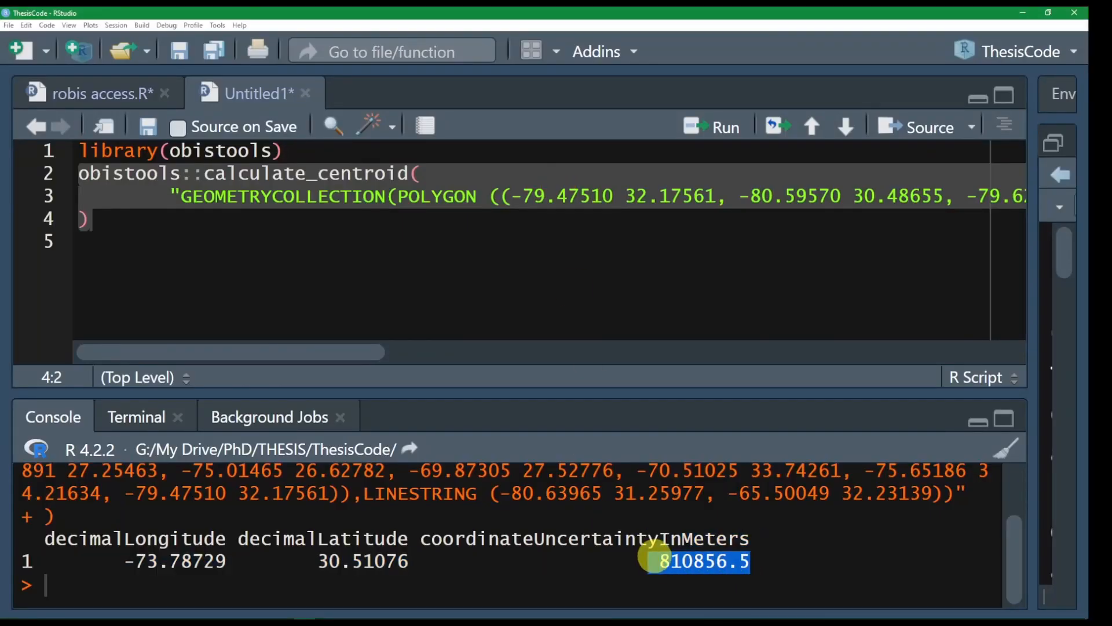
{"action": "key", "text": "alt+Tab"}
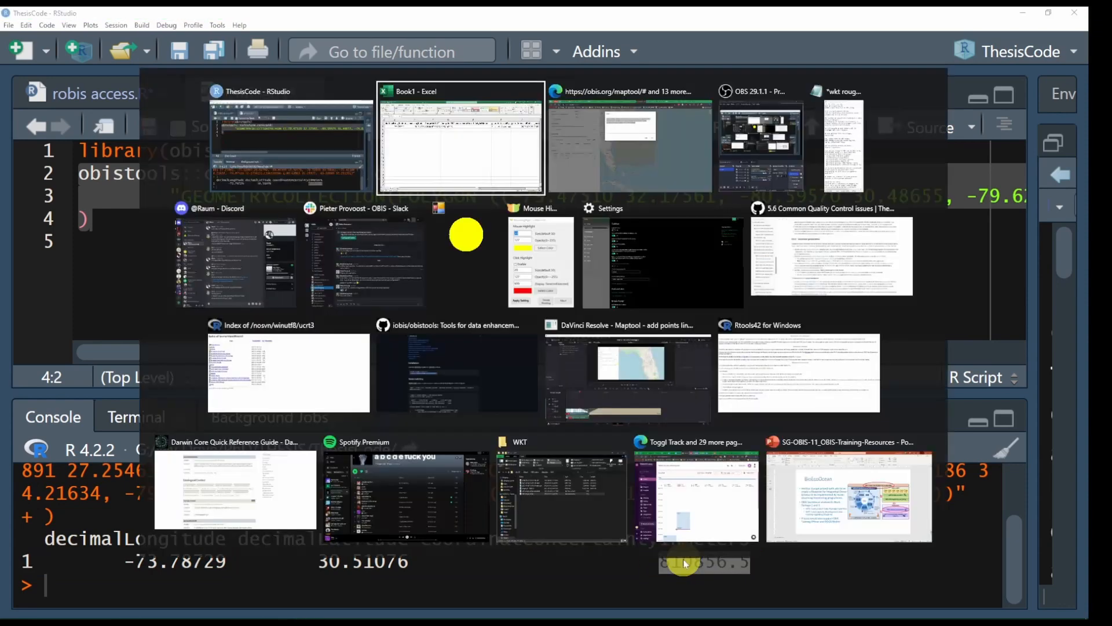
{"action": "right_click", "coordinate": [585, 183]}
{"action": "left_click", "coordinate": [632, 260]}
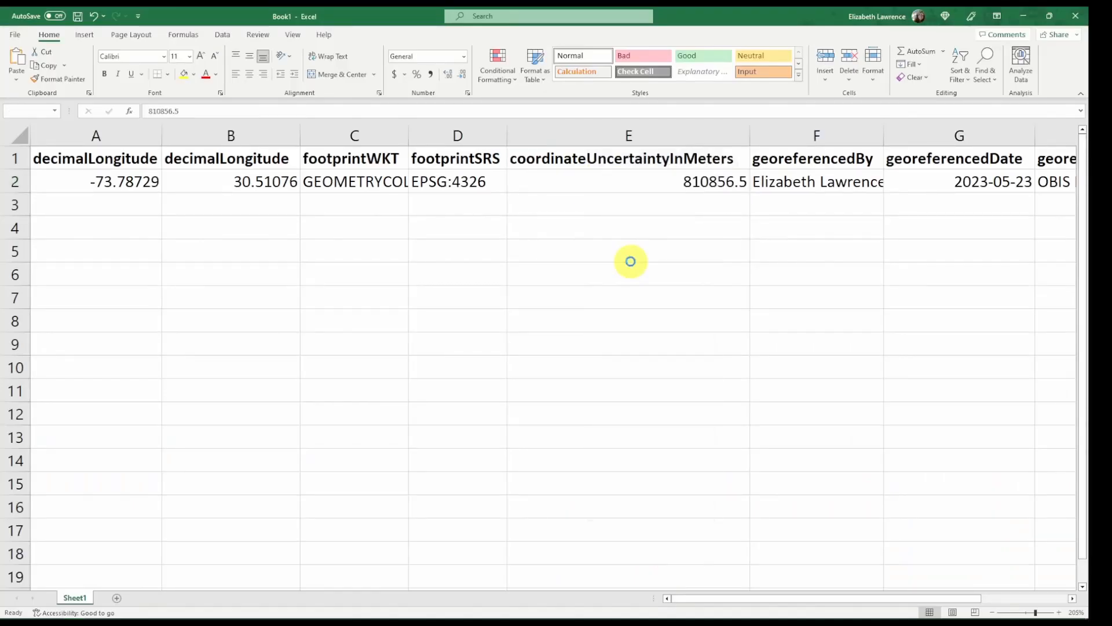
{"action": "left_click", "coordinate": [608, 226]}
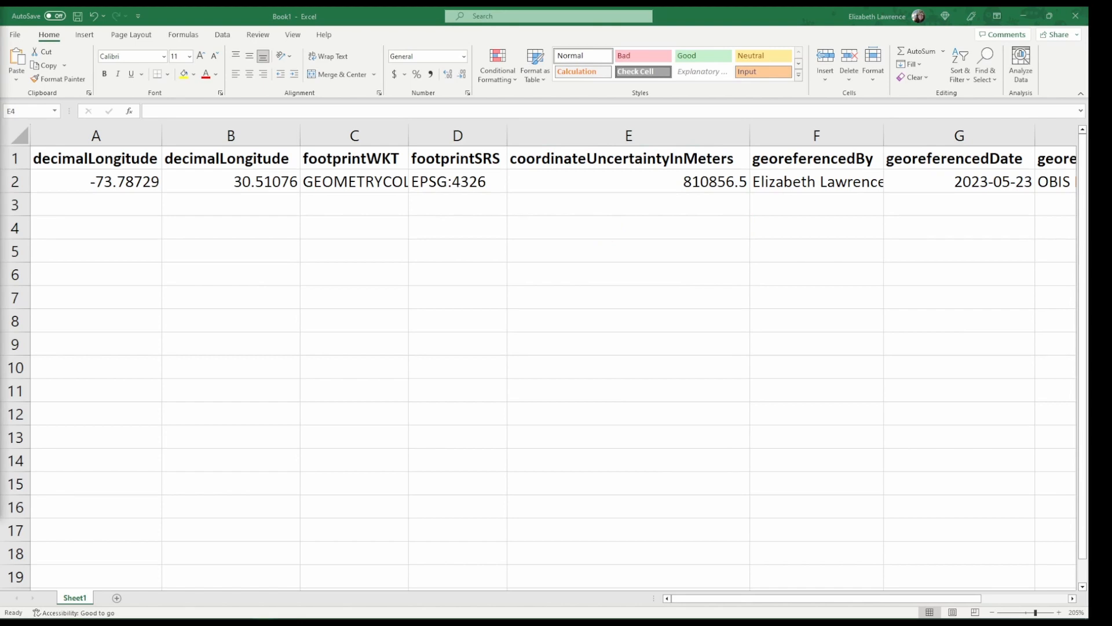